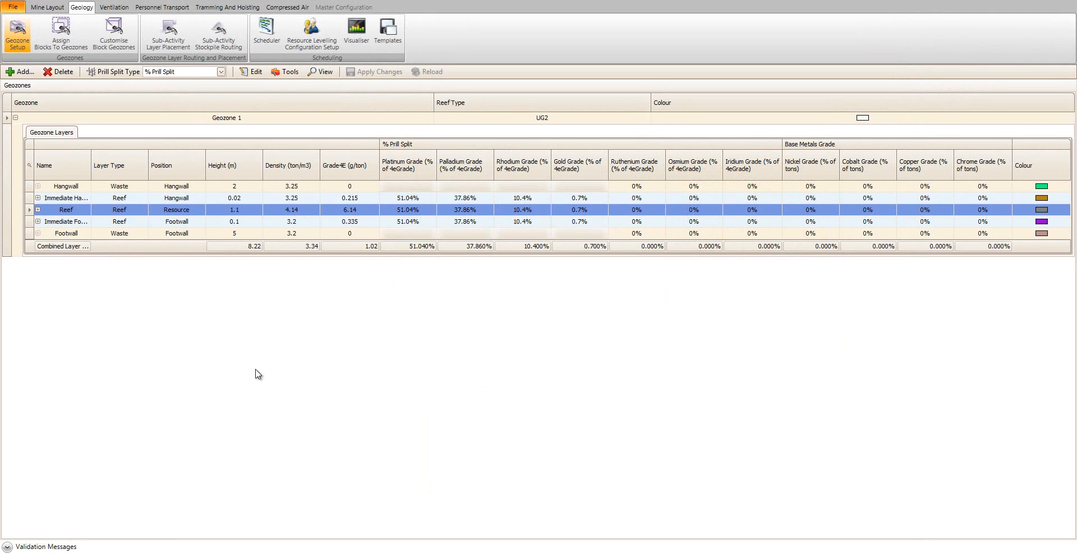
Examine the positions of Geozone 1's reef layers and the abnormal zone belonging to its Reef layer
{"action": "left_click", "coordinate": [7, 118]}
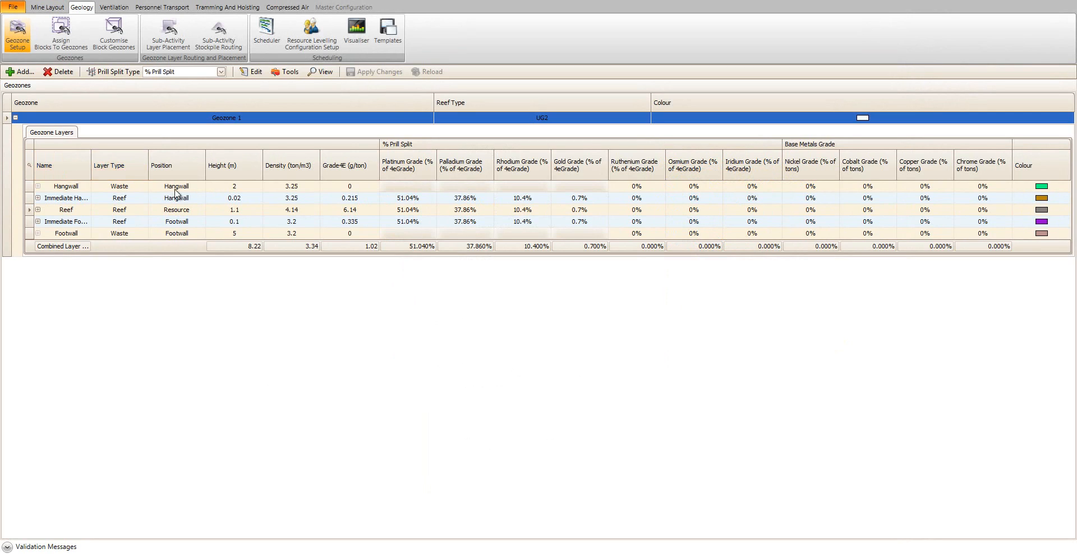
{"action": "left_click", "coordinate": [193, 200]}
{"action": "left_click", "coordinate": [194, 200]}
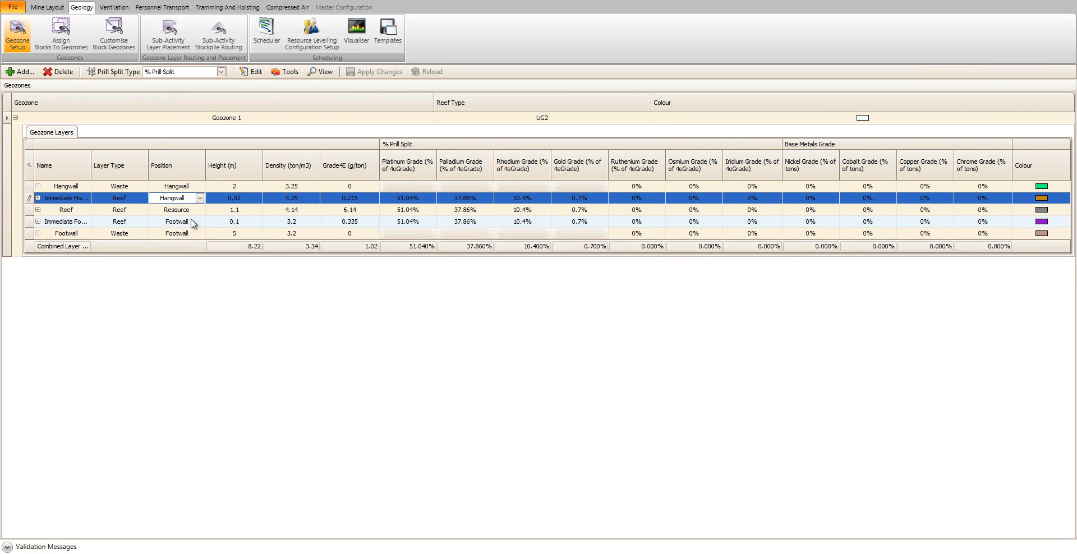
{"action": "left_click", "coordinate": [193, 224]}
{"action": "left_click", "coordinate": [195, 226]}
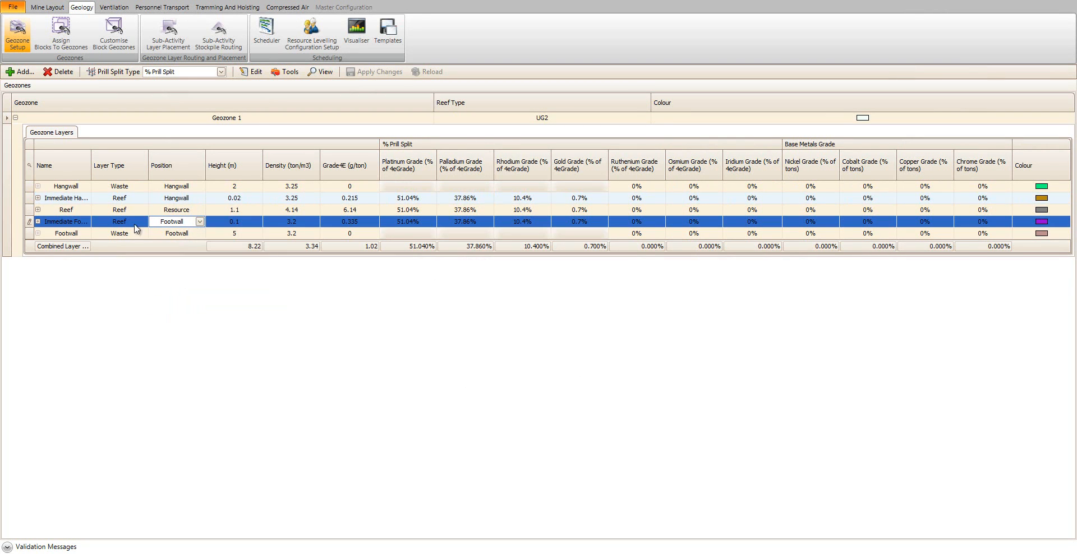
{"action": "left_click", "coordinate": [28, 212]}
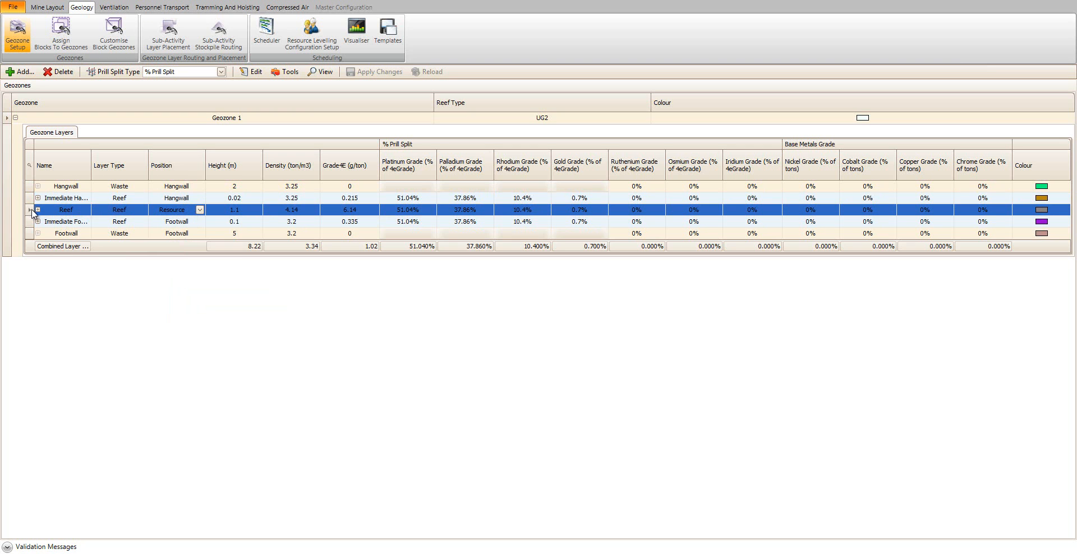
{"action": "left_click", "coordinate": [37, 210]}
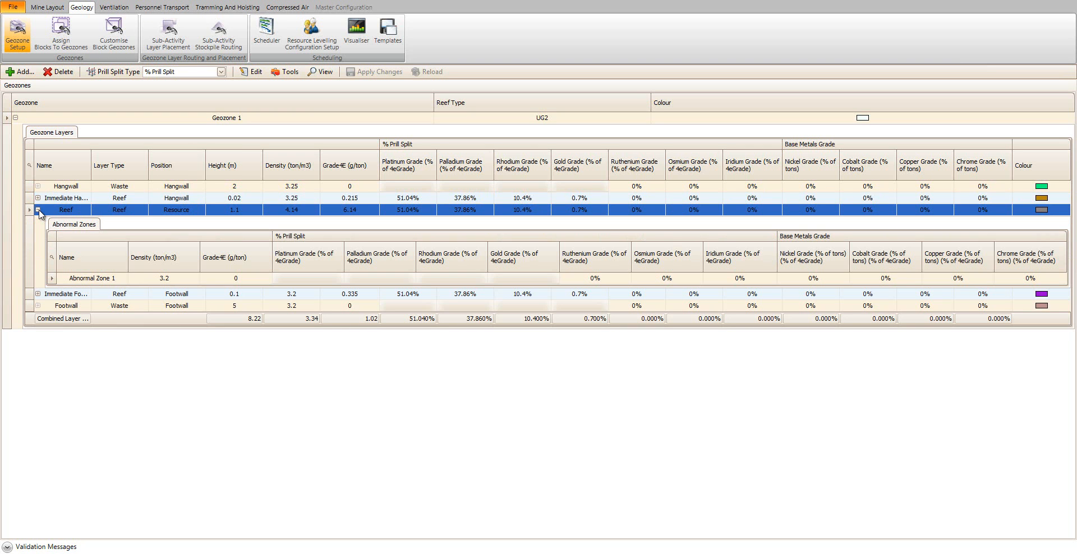
{"action": "left_click", "coordinate": [54, 281]}
Open Sub-Activity Layer Placement and nudge the Stoping 1 placement slightly against the Geozone 1 layers
{"action": "left_click", "coordinate": [169, 35]}
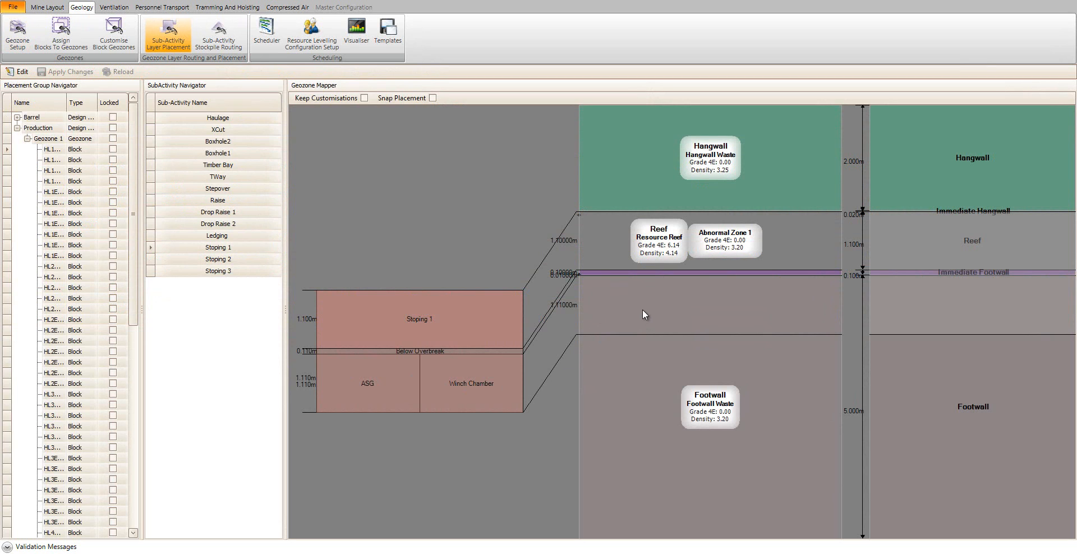
{"action": "mouse_move", "coordinate": [642, 310]}
{"action": "left_mouse_down"}
{"action": "mouse_move", "coordinate": [638, 254]}
{"action": "mouse_move", "coordinate": [646, 309]}
{"action": "left_mouse_up"}
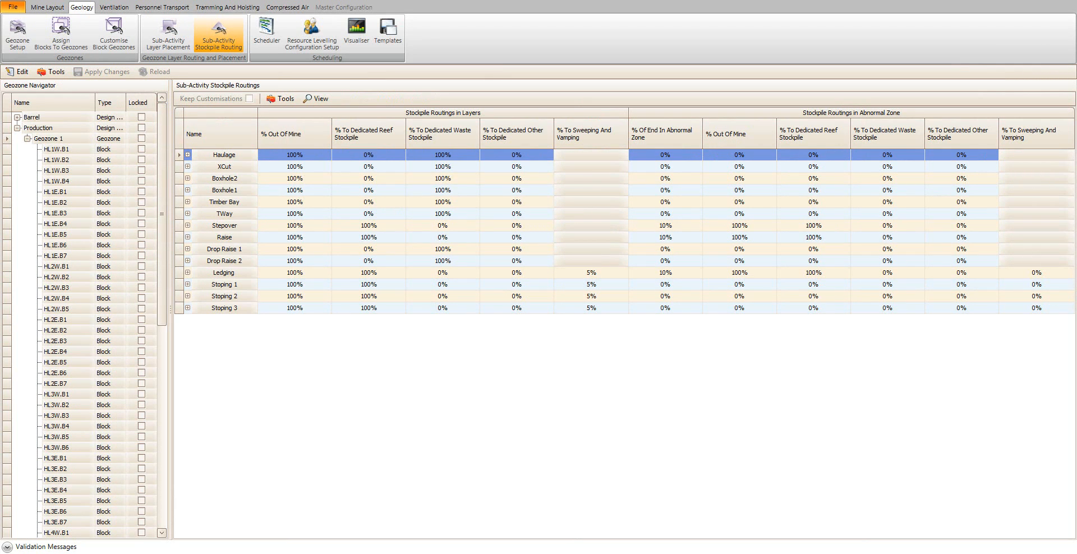
Set the Haulage sub-activity's % Out Of Mine in the layer stockpile routings to 95%
{"action": "left_click", "coordinate": [315, 155]}
{"action": "double_click", "coordinate": [316, 155]}
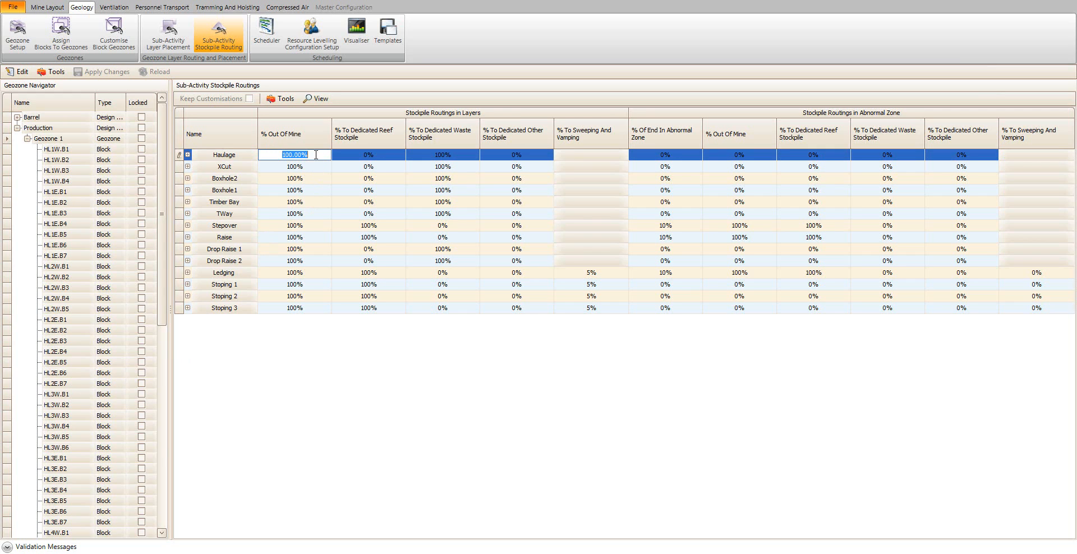
{"action": "type", "text": "95"}
{"action": "key", "text": "Return"}
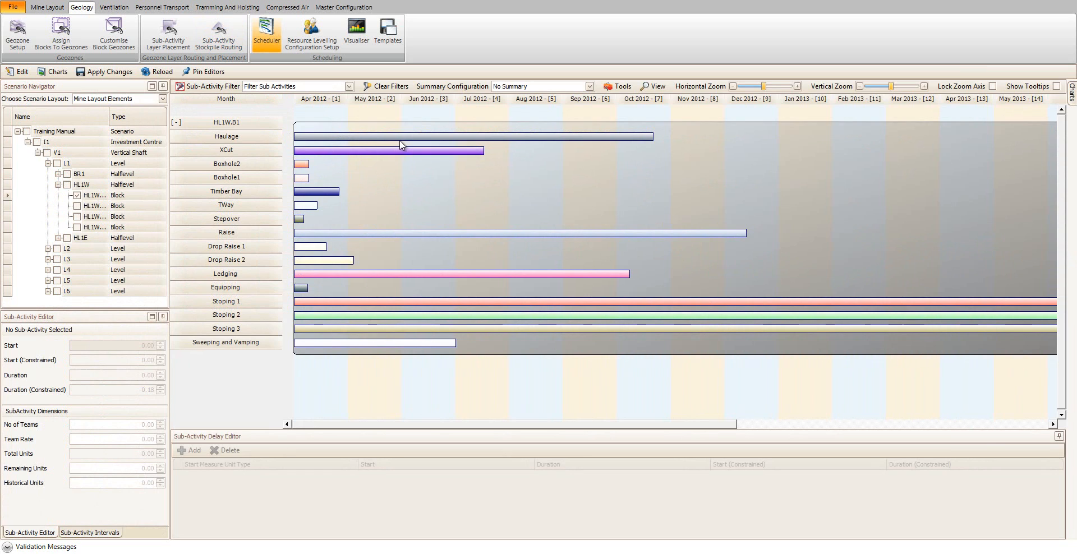
Add a delay at about 29% of HL1W.B1's Haulage and constrain the XCut to start at that delay
{"action": "right_click", "coordinate": [400, 137]}
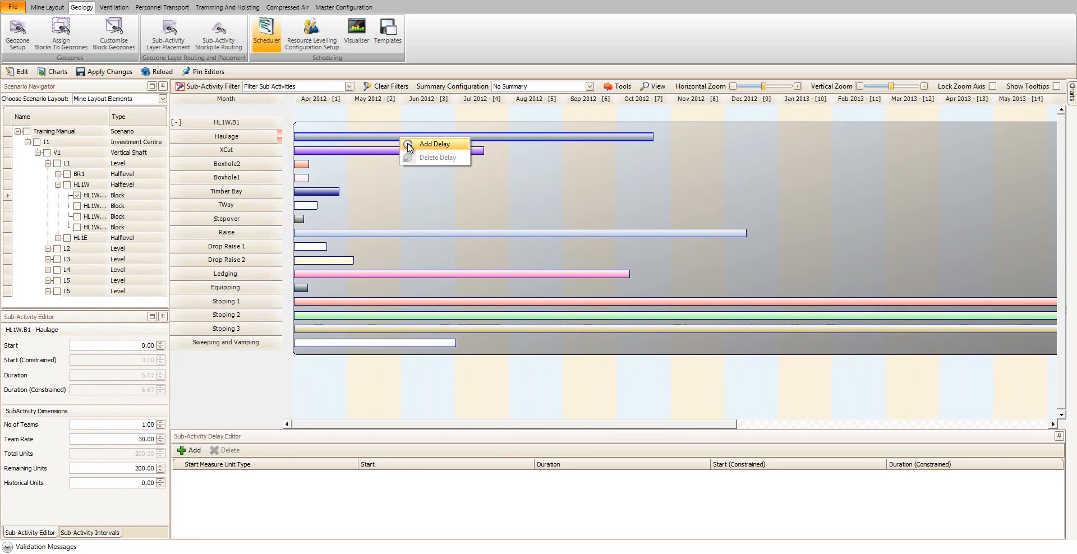
{"action": "left_click", "coordinate": [408, 148]}
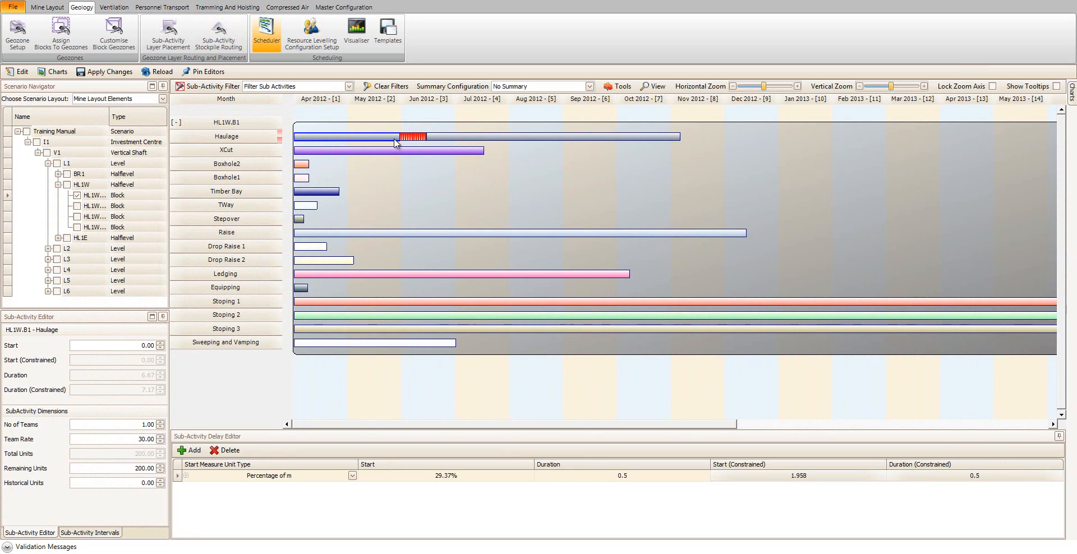
{"action": "left_click_drag", "start_coordinate": [396, 143], "coordinate": [301, 154]}
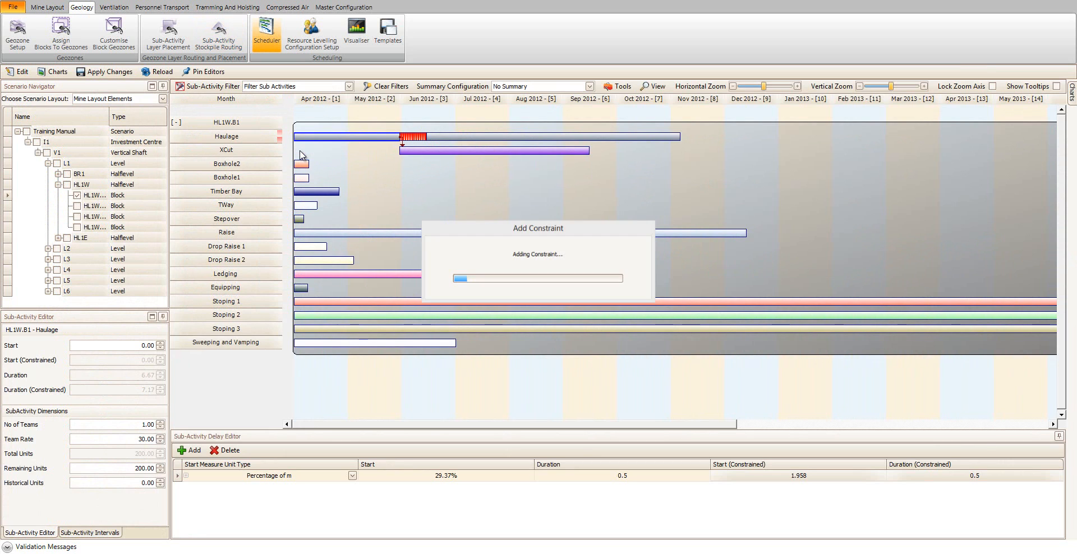
Add two delays to HL1W.B1's XCut, one about a third and one about two thirds along its bar
{"action": "right_click", "coordinate": [465, 150]}
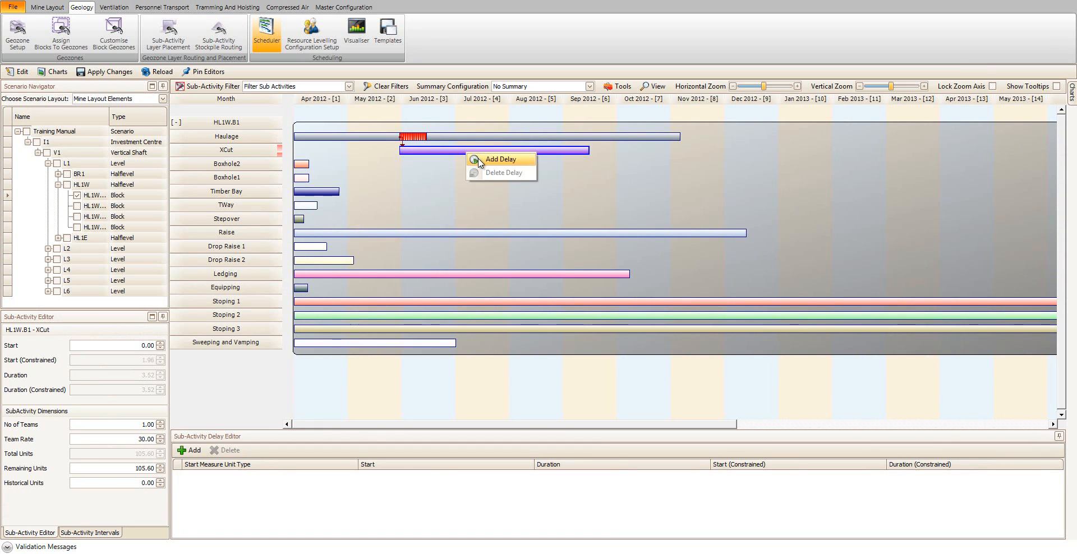
{"action": "left_click", "coordinate": [480, 159]}
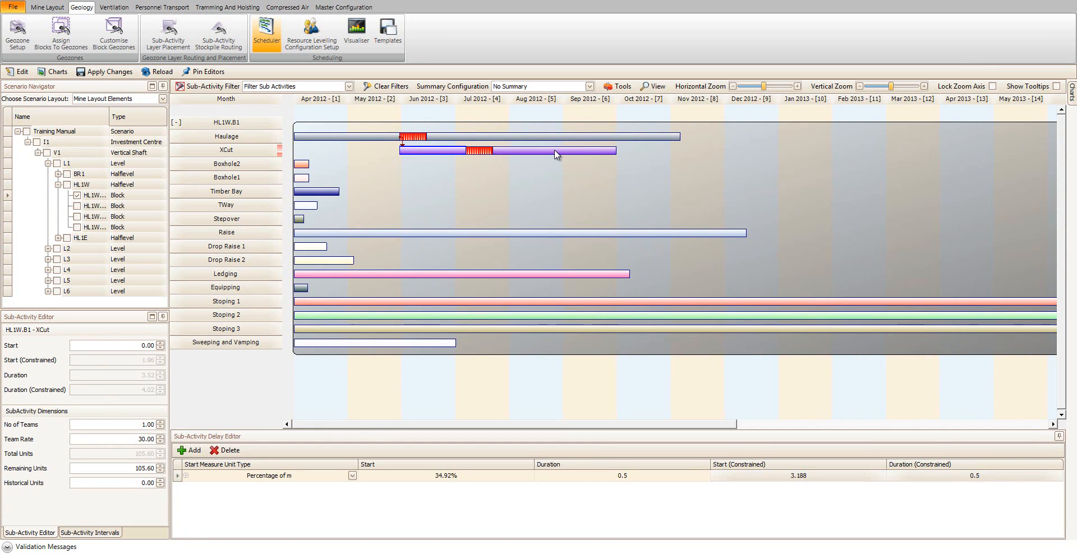
{"action": "right_click", "coordinate": [556, 149]}
{"action": "left_click", "coordinate": [571, 159]}
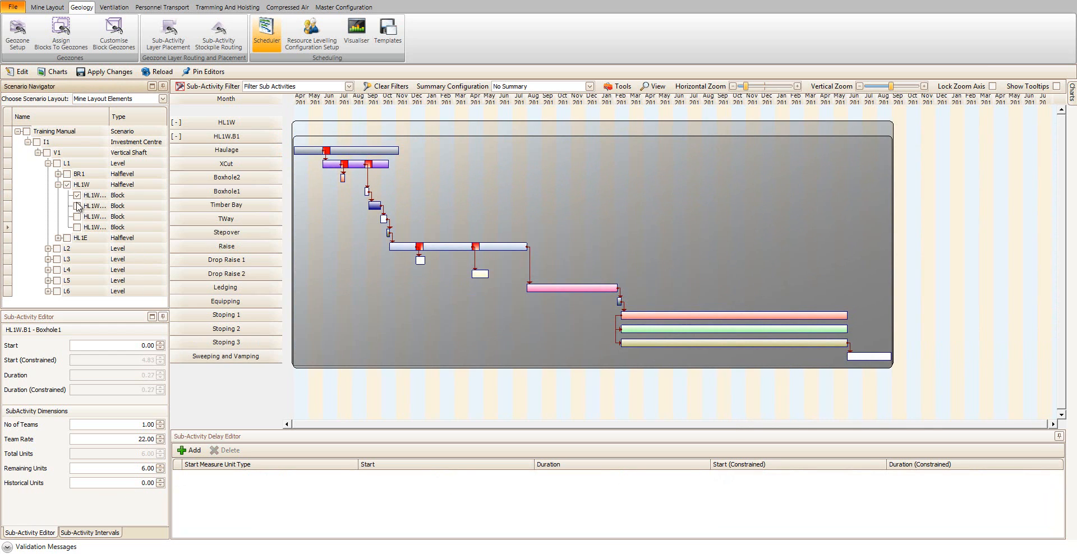
Show blocks HL1W.B2, HL1W.B3 and HL1W.B4 in the schedule together with HL1W.B1
{"action": "left_click", "coordinate": [77, 206]}
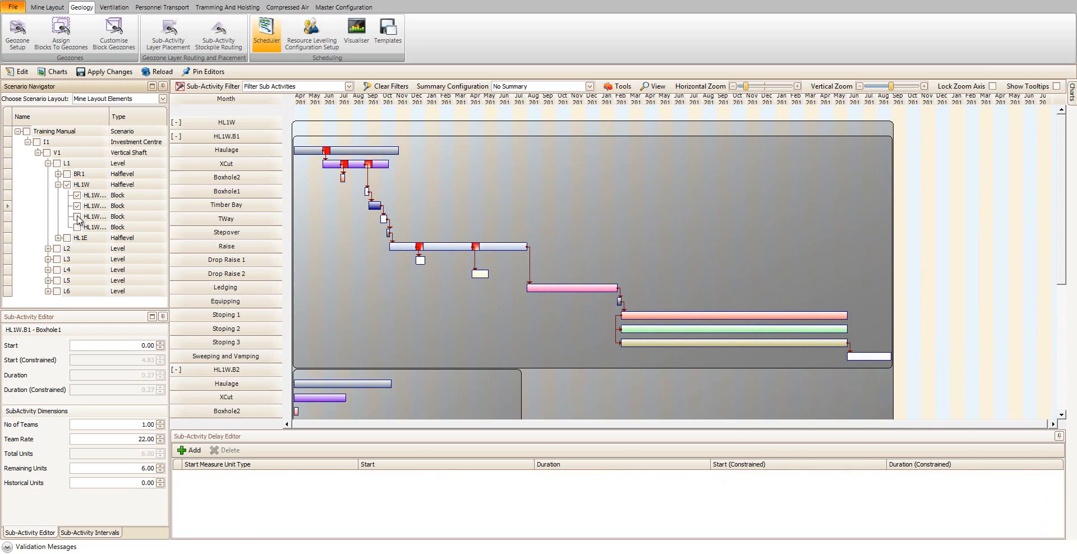
{"action": "left_click", "coordinate": [77, 217]}
{"action": "left_click", "coordinate": [78, 227]}
{"action": "left_click", "coordinate": [859, 86]}
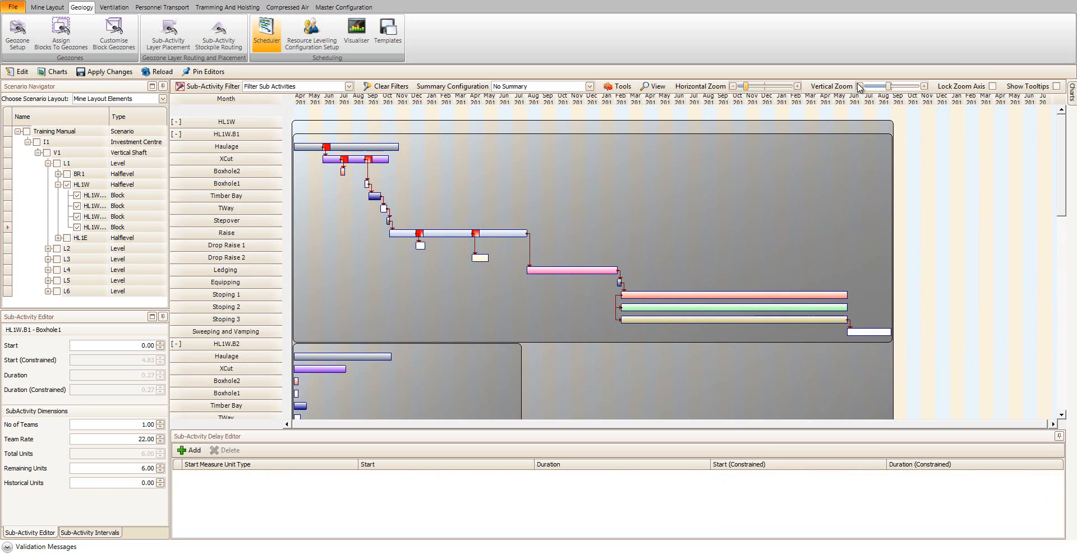
{"action": "left_click", "coordinate": [858, 86]}
{"action": "left_click", "coordinate": [858, 86]}
{"action": "left_click", "coordinate": [859, 86]}
{"action": "left_click", "coordinate": [859, 86]}
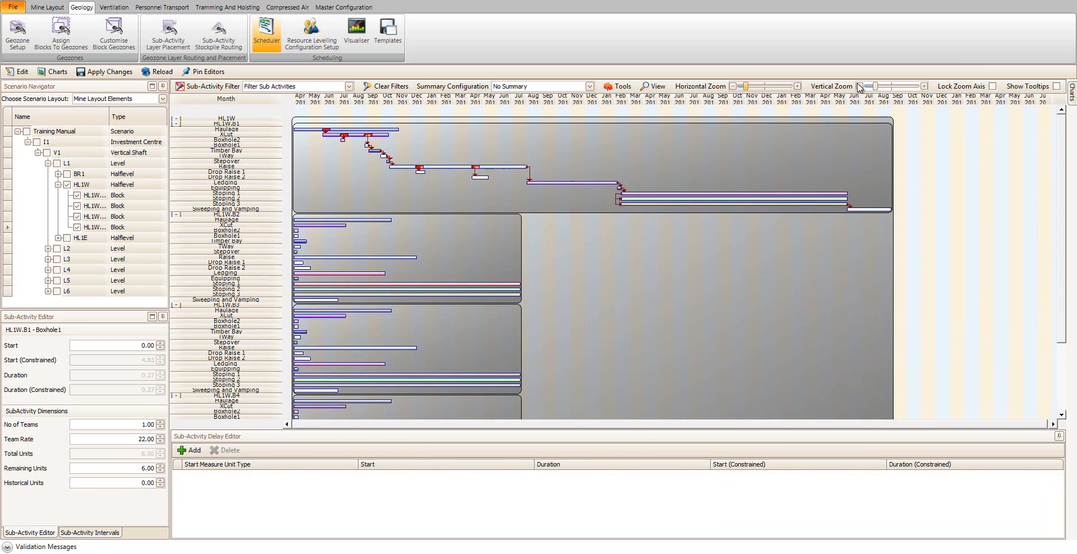
{"action": "left_click", "coordinate": [859, 86]}
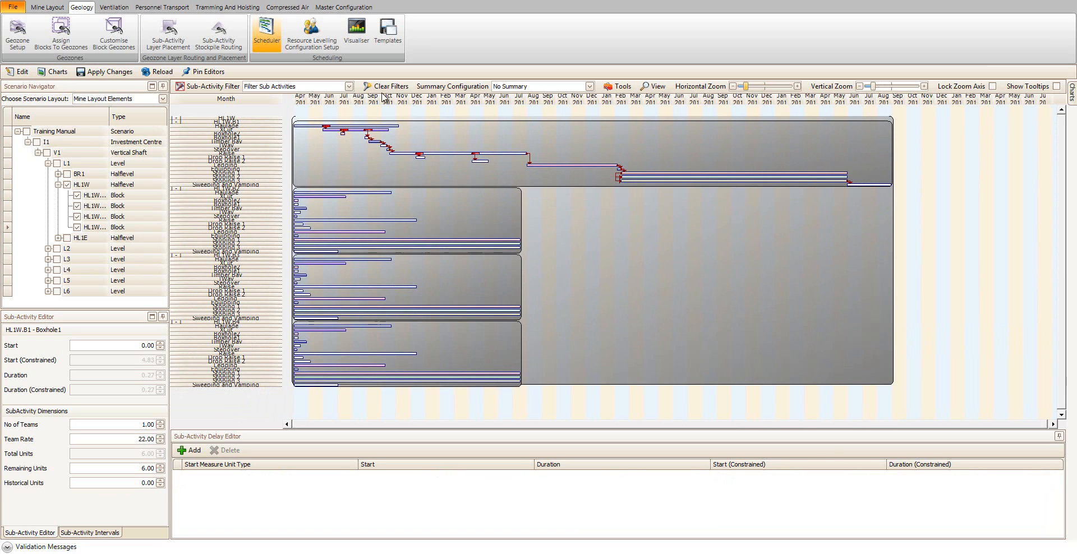
Start Copy Internal Constraints and Delays with the first HL1W block on level L1, HL1W.B1, as the source
{"action": "left_click", "coordinate": [609, 88]}
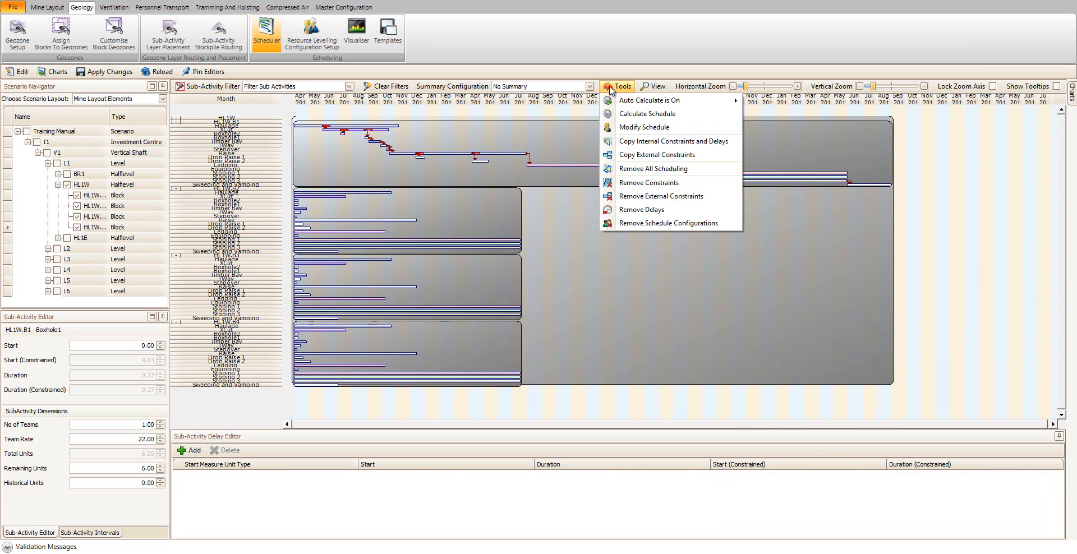
{"action": "left_click", "coordinate": [627, 139]}
{"action": "left_click", "coordinate": [395, 227]}
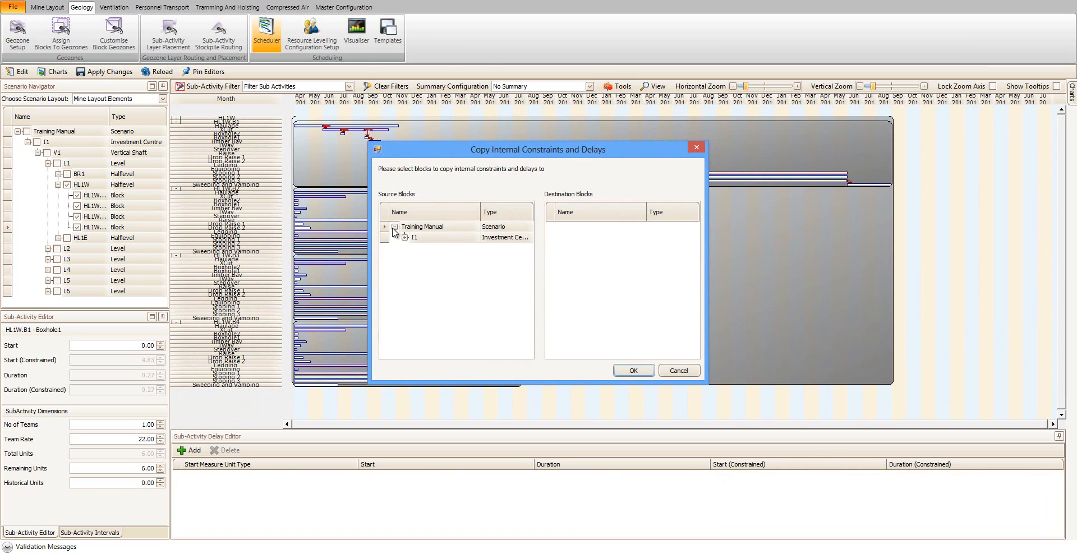
{"action": "left_click", "coordinate": [404, 237]}
{"action": "left_click", "coordinate": [414, 248]}
{"action": "left_click", "coordinate": [425, 258]}
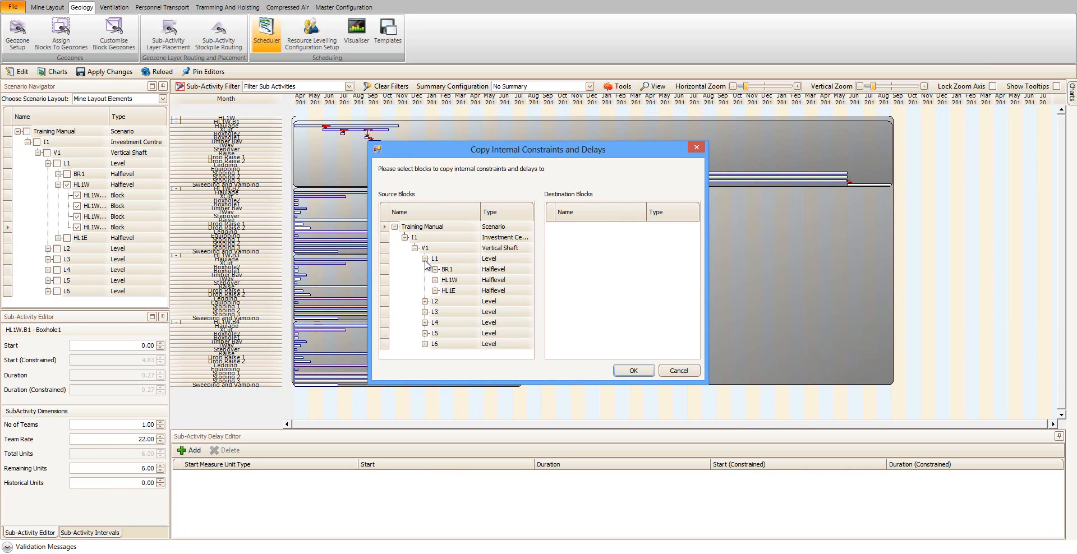
{"action": "left_click", "coordinate": [435, 279]}
{"action": "left_click", "coordinate": [458, 289]}
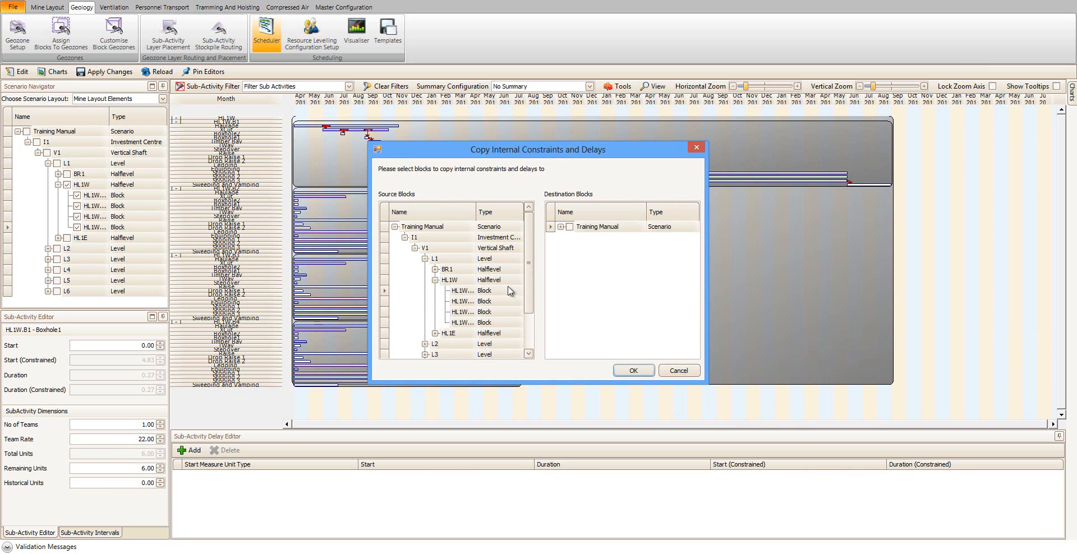
Copy the constraints and delays to every level of vertical shaft V1, breaking external links during replication
{"action": "left_click", "coordinate": [560, 227]}
{"action": "left_click", "coordinate": [571, 237]}
{"action": "left_click", "coordinate": [580, 248]}
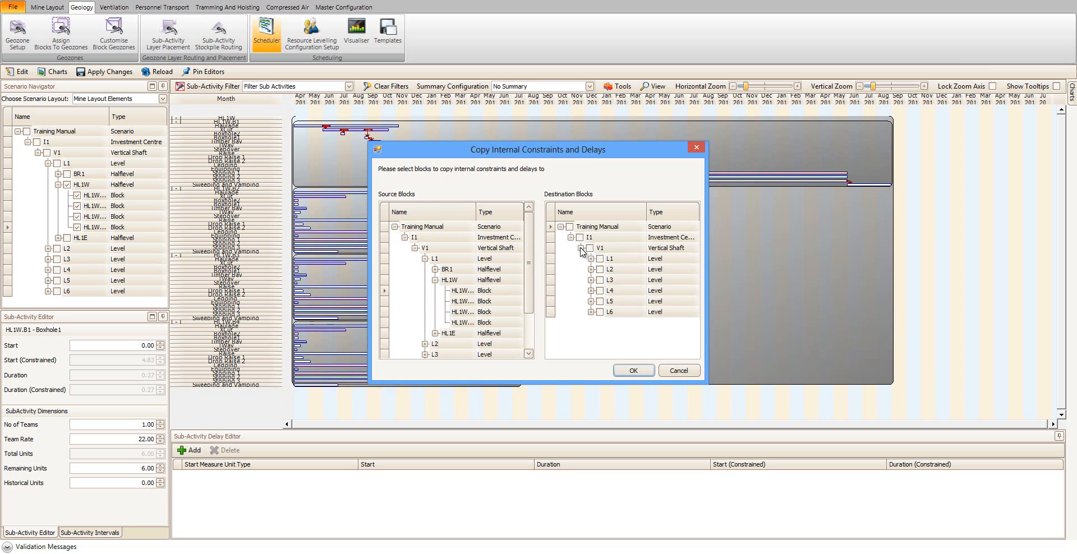
{"action": "left_click", "coordinate": [589, 248]}
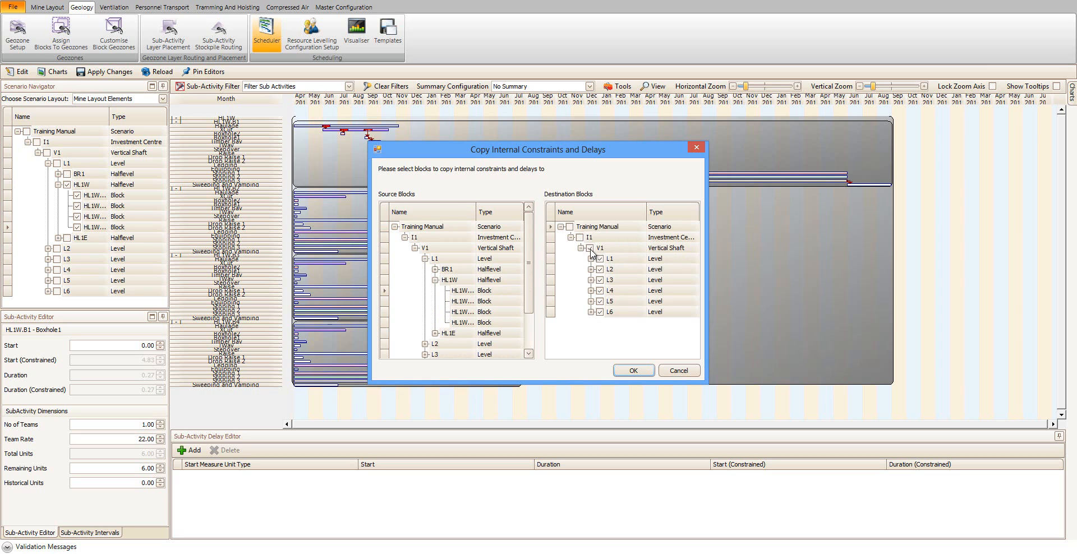
{"action": "left_click", "coordinate": [633, 371]}
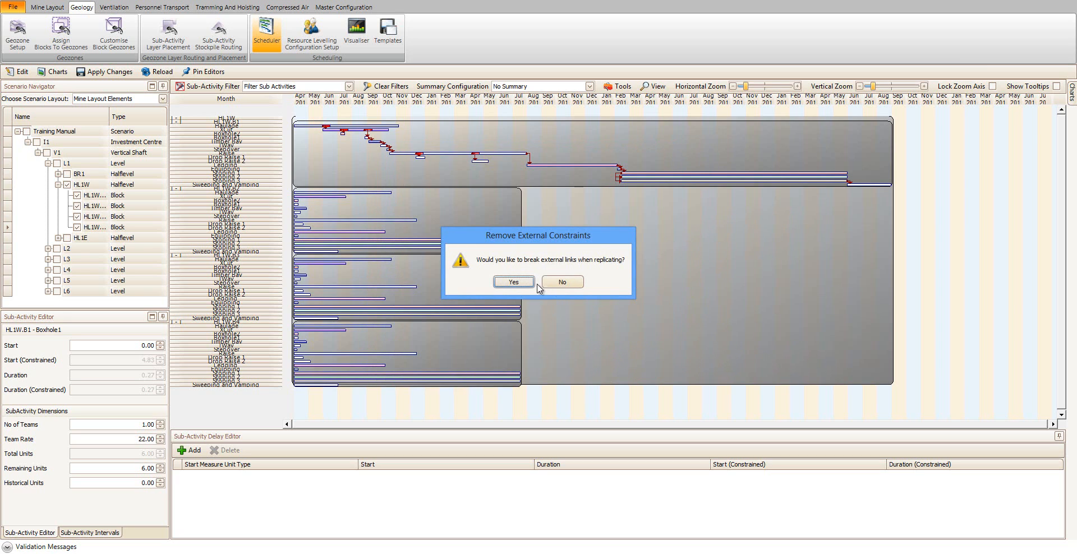
{"action": "left_click", "coordinate": [521, 281]}
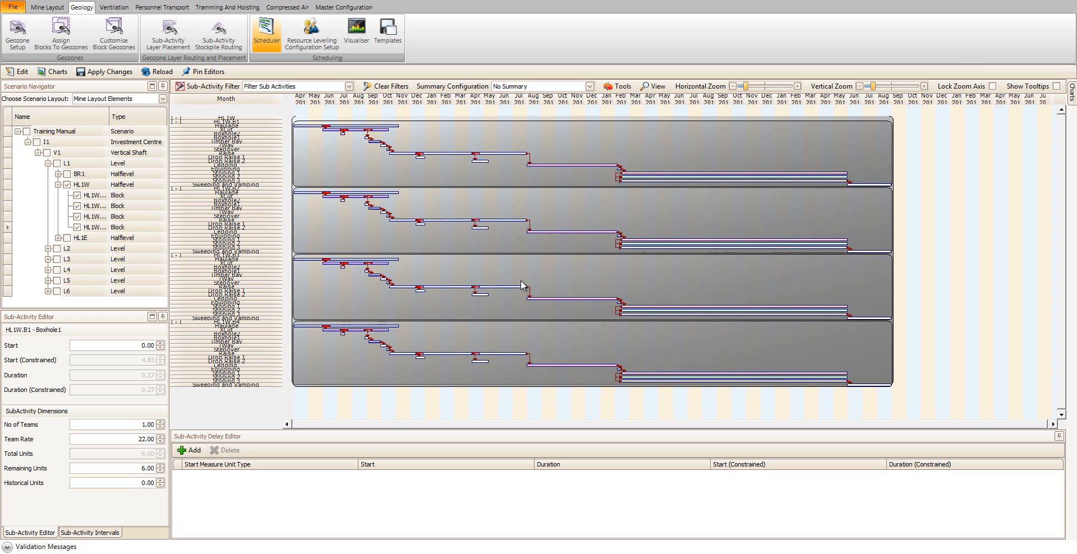
Constrain HL1W.B2's Haulage to start after HL1W.B1's Haulage, and HL1W.B1's Haulage to start after the displayed BR1.B1 Shaft
{"action": "left_click", "coordinate": [924, 86]}
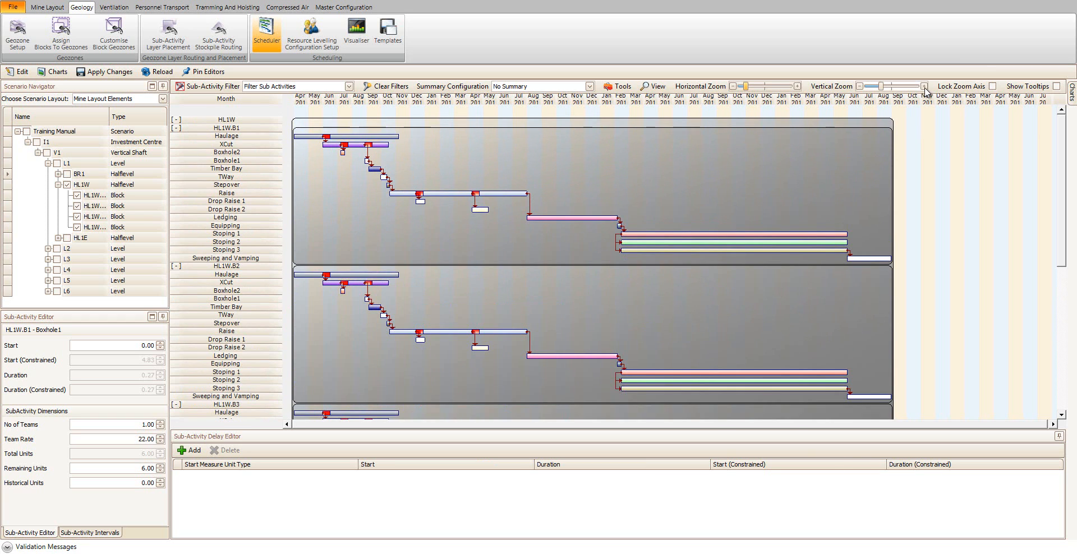
{"action": "left_click_drag", "start_coordinate": [398, 136], "coordinate": [299, 274]}
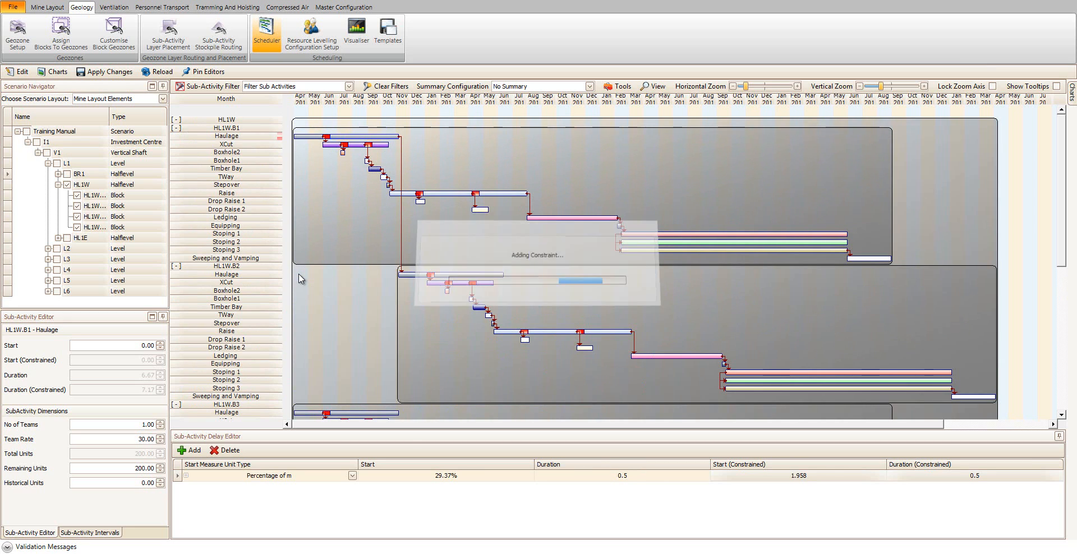
{"action": "left_click", "coordinate": [67, 175]}
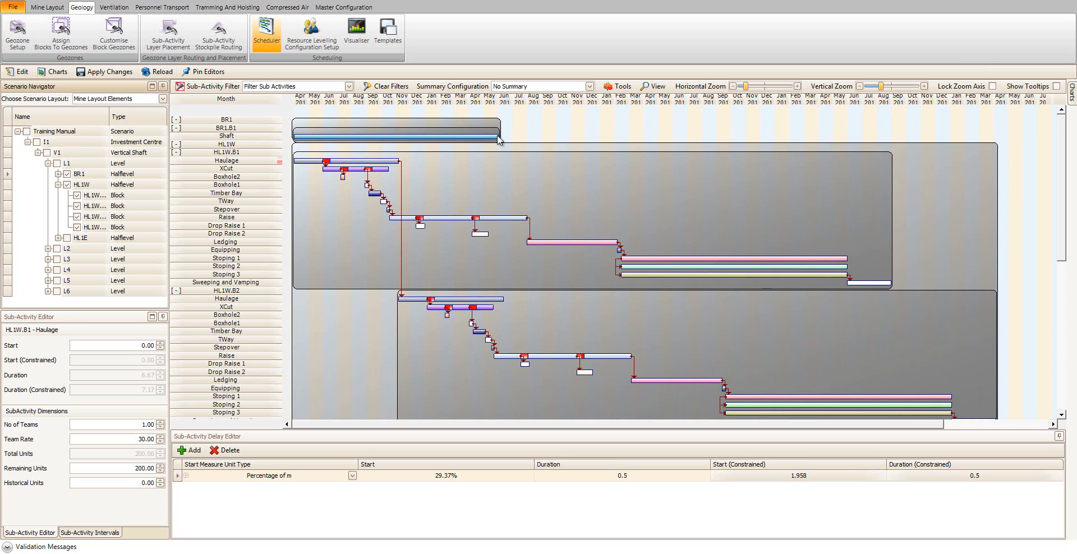
{"action": "left_click_drag", "start_coordinate": [495, 139], "coordinate": [301, 165]}
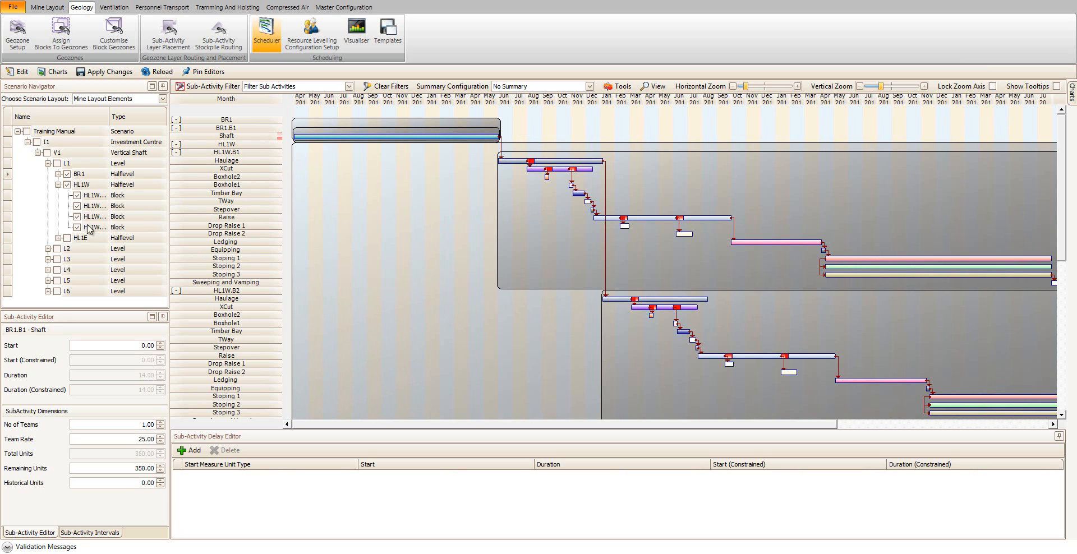
Replace halflevel HL1W with HL1E in the schedule view and constrain HL1E.B1's Haulage to start after the BR1.B1 Shaft
{"action": "left_click", "coordinate": [67, 238]}
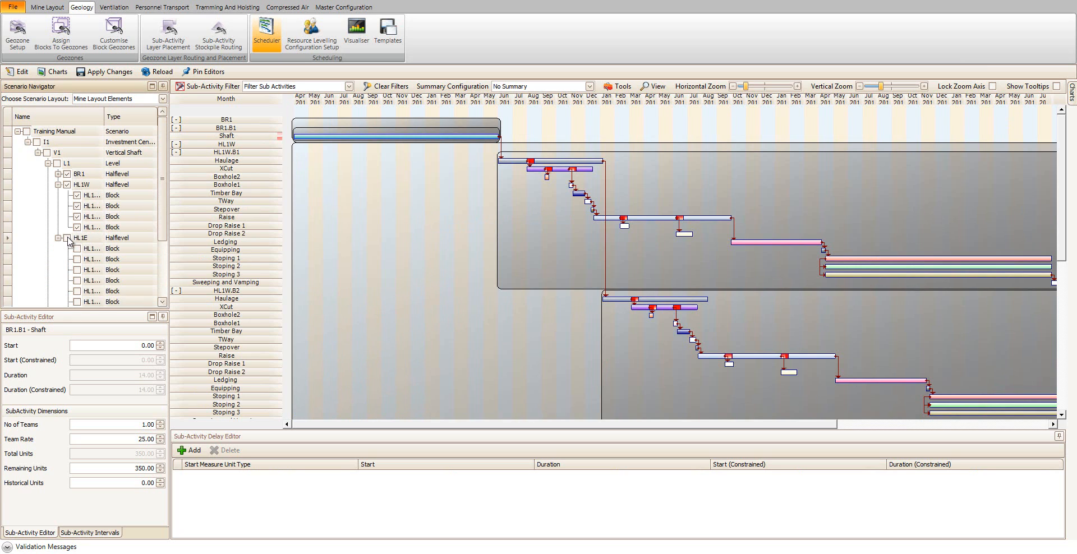
{"action": "left_click", "coordinate": [67, 184]}
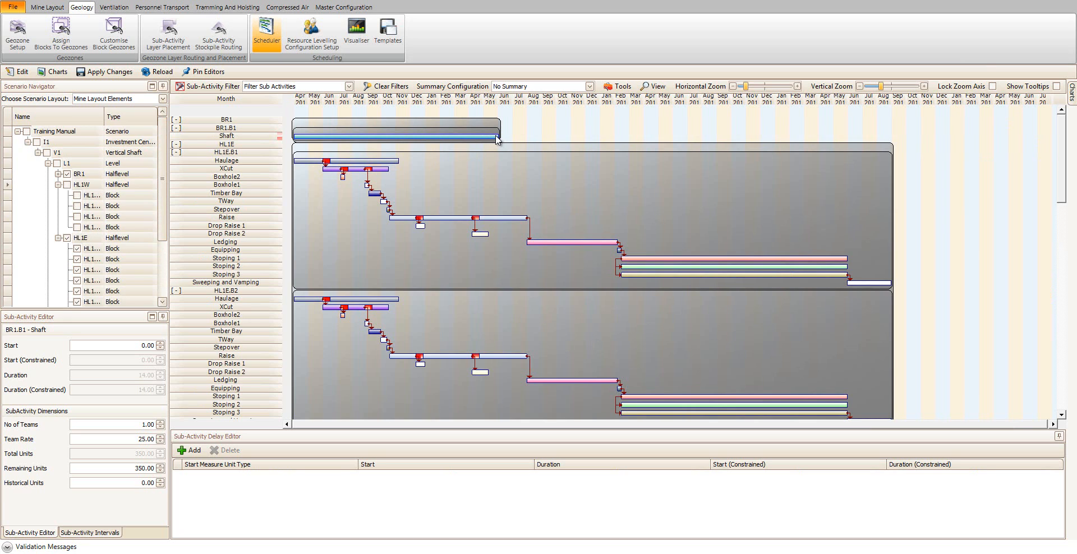
{"action": "left_click_drag", "start_coordinate": [495, 140], "coordinate": [297, 163]}
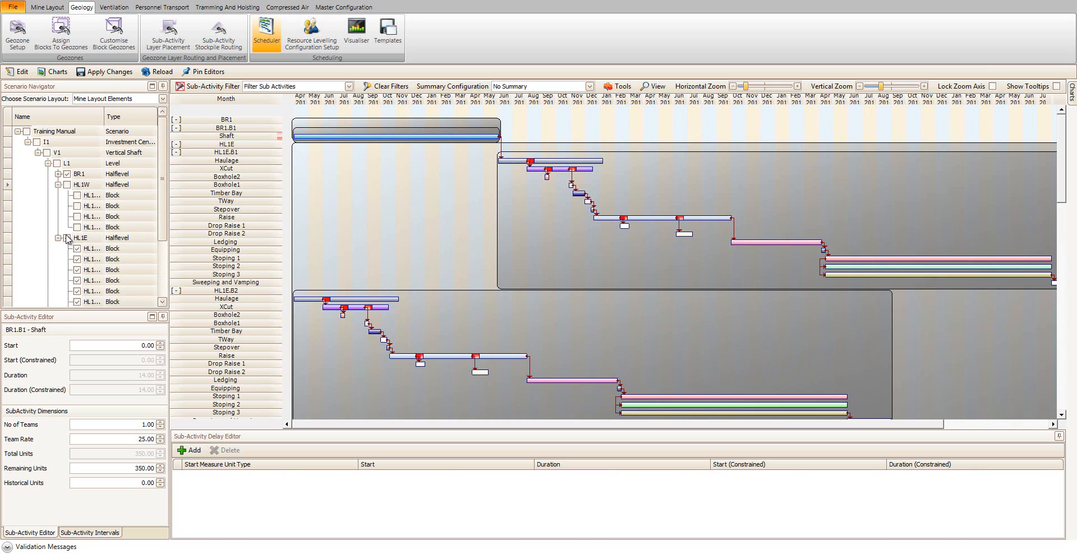
Display HL1W.B1 and HL1W.B2 instead of HL1E in the schedule, and copy external constraints from level L1's HL1W to the Training Manual scenario
{"action": "left_click", "coordinate": [67, 237]}
{"action": "left_click", "coordinate": [77, 195]}
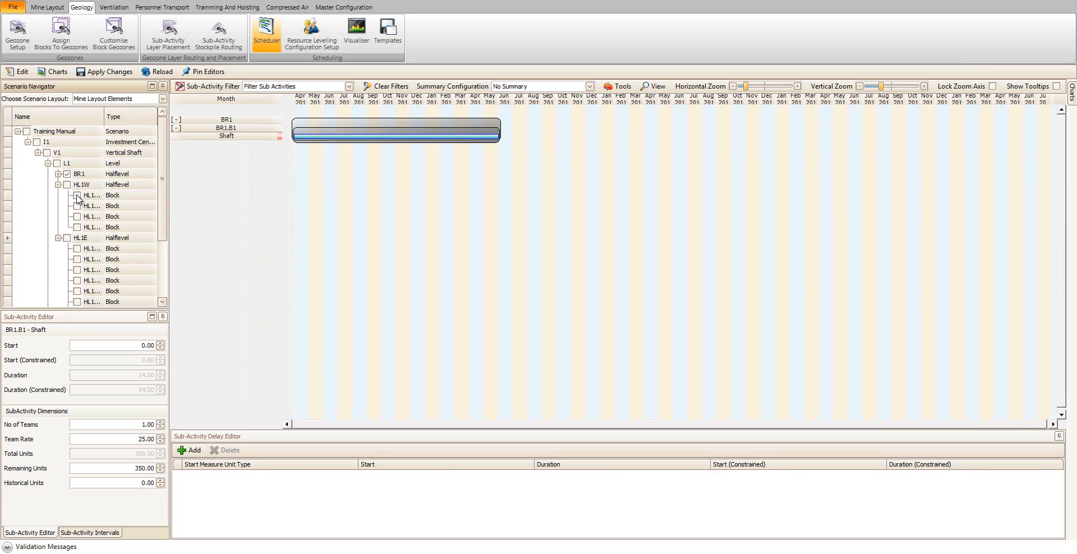
{"action": "left_click", "coordinate": [77, 206]}
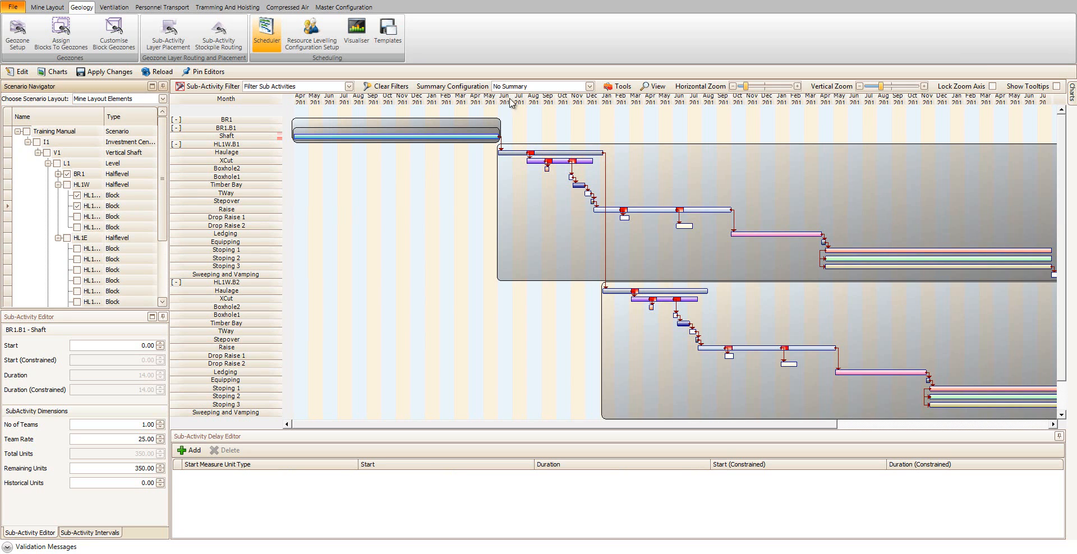
{"action": "left_click", "coordinate": [615, 86]}
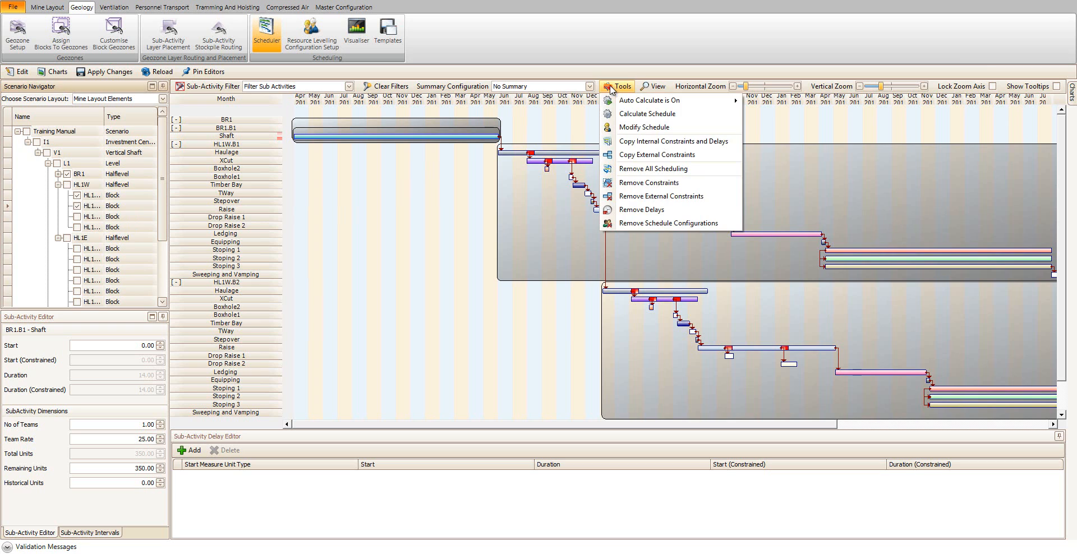
{"action": "left_click", "coordinate": [638, 155]}
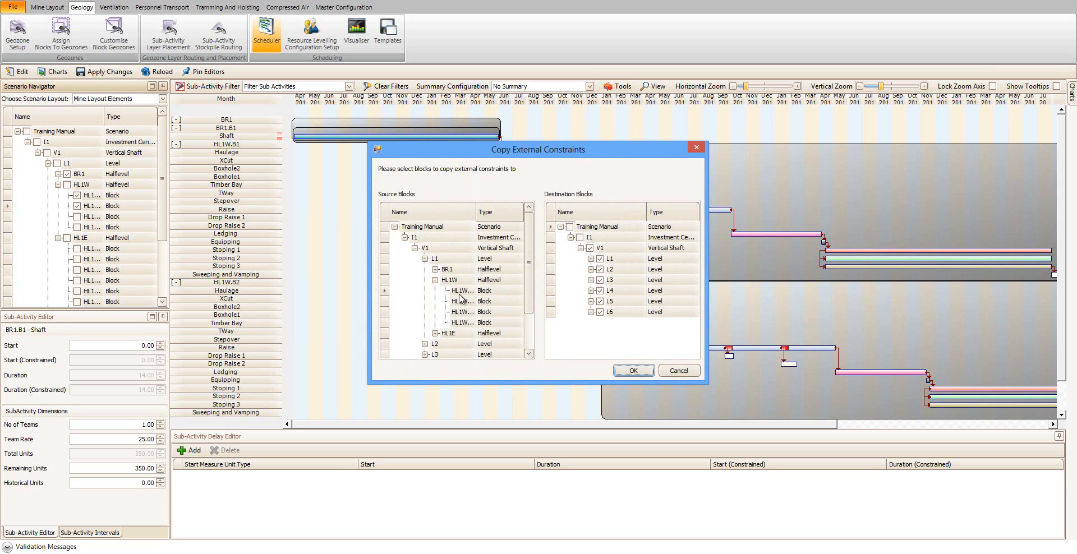
{"action": "left_click", "coordinate": [572, 228]}
{"action": "left_click", "coordinate": [630, 372]}
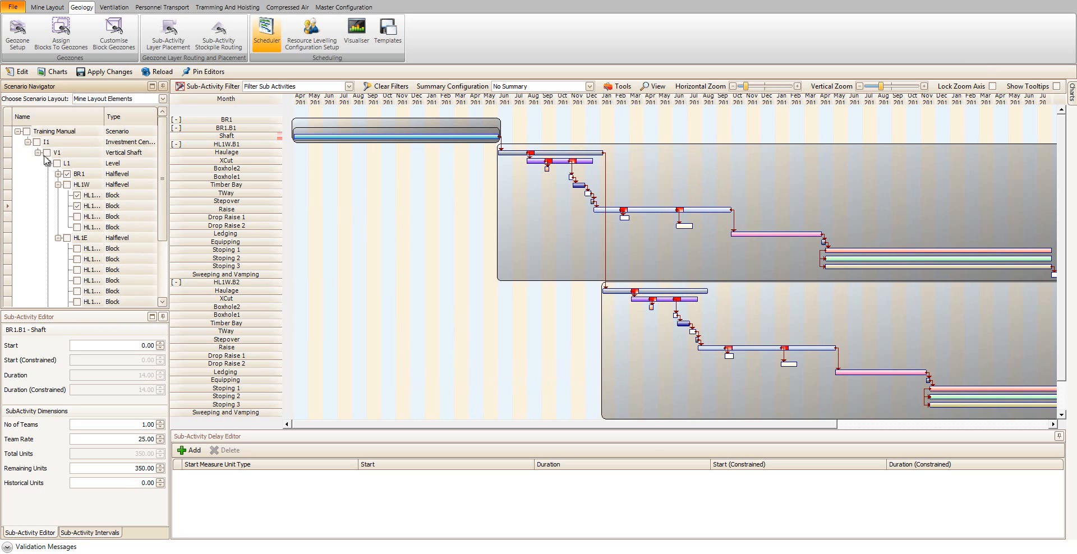
Display the whole Training Manual scenario in the schedule to examine the replicated links, and open the Stoping m² chart
{"action": "left_click", "coordinate": [27, 131]}
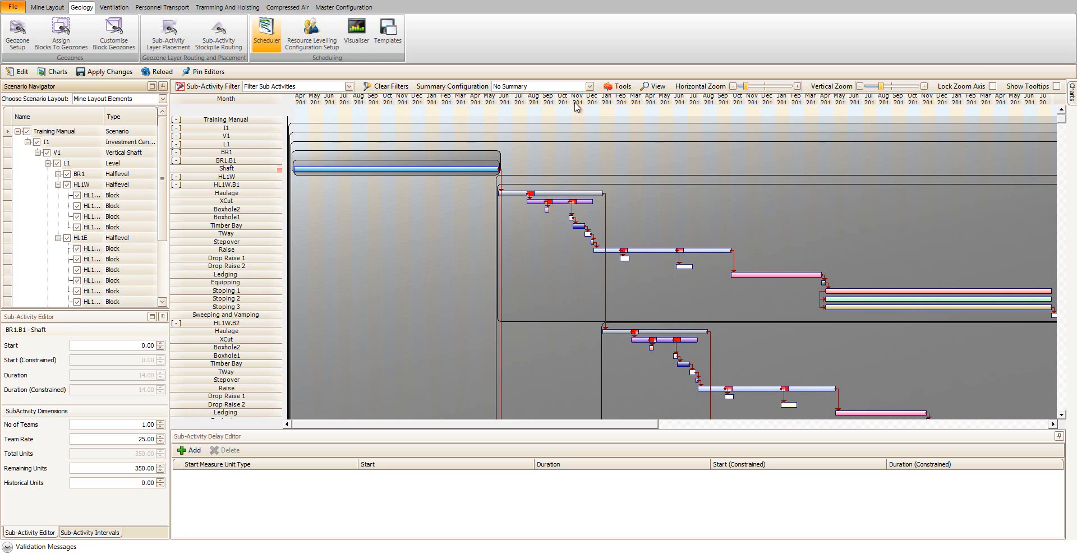
{"action": "left_click", "coordinate": [862, 88]}
{"action": "left_click", "coordinate": [862, 88]}
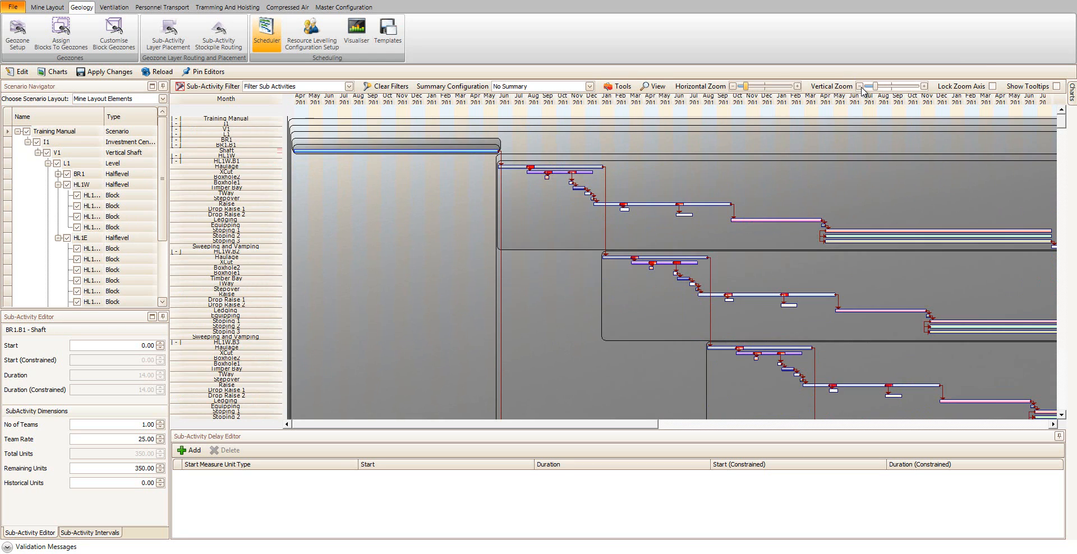
{"action": "left_click", "coordinate": [862, 88]}
{"action": "left_click", "coordinate": [861, 88]}
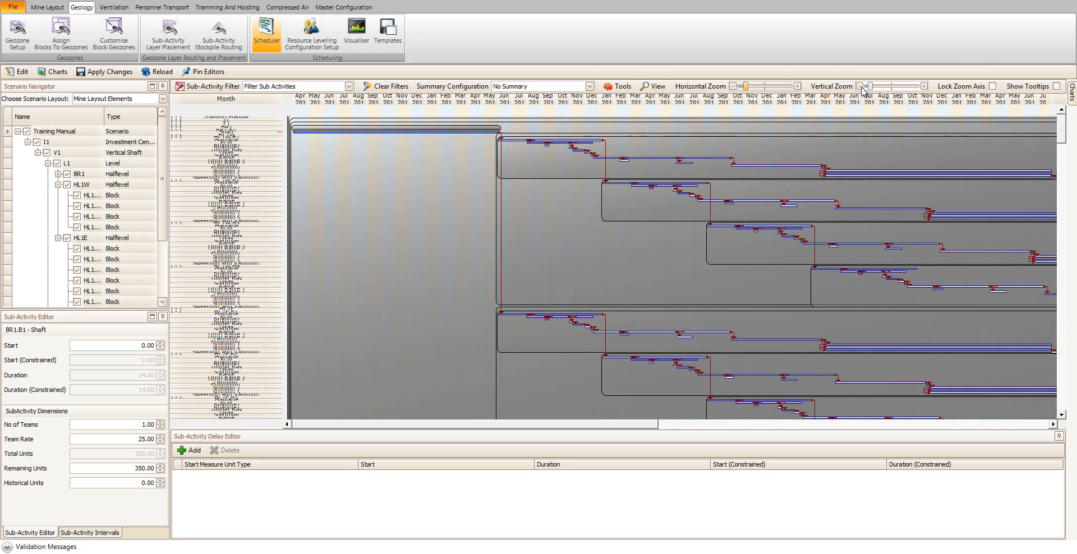
{"action": "left_click", "coordinate": [733, 87]}
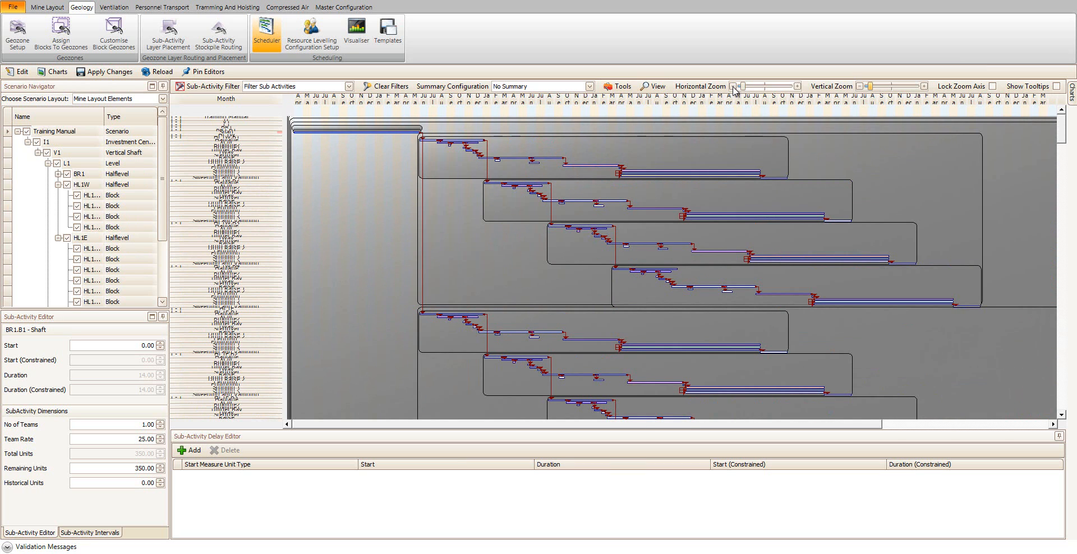
{"action": "mouse_move", "coordinate": [1062, 133]}
{"action": "left_mouse_down"}
{"action": "mouse_move", "coordinate": [1067, 207]}
{"action": "mouse_move", "coordinate": [1059, 123]}
{"action": "left_mouse_up"}
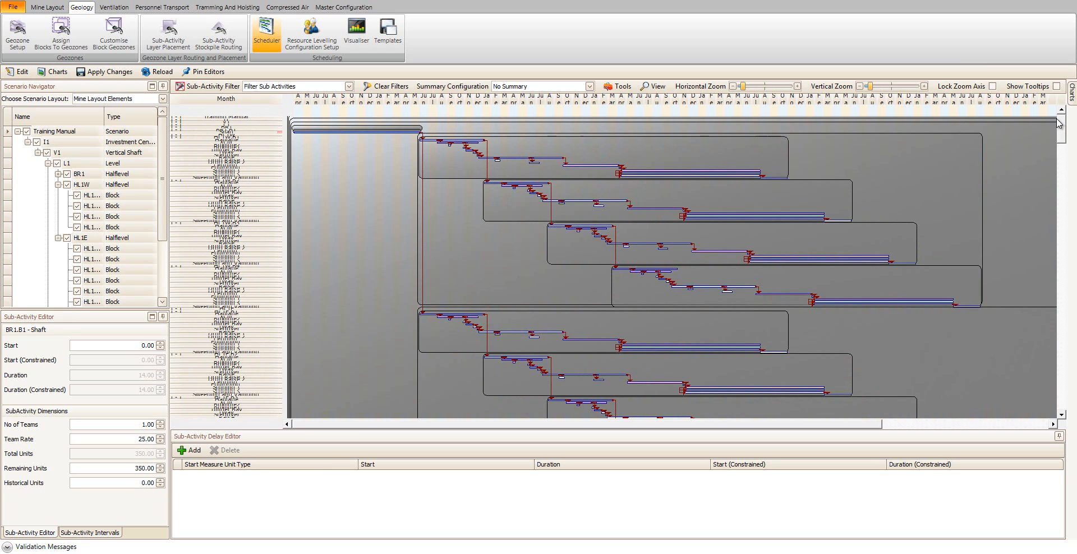
{"action": "left_click", "coordinate": [1071, 91]}
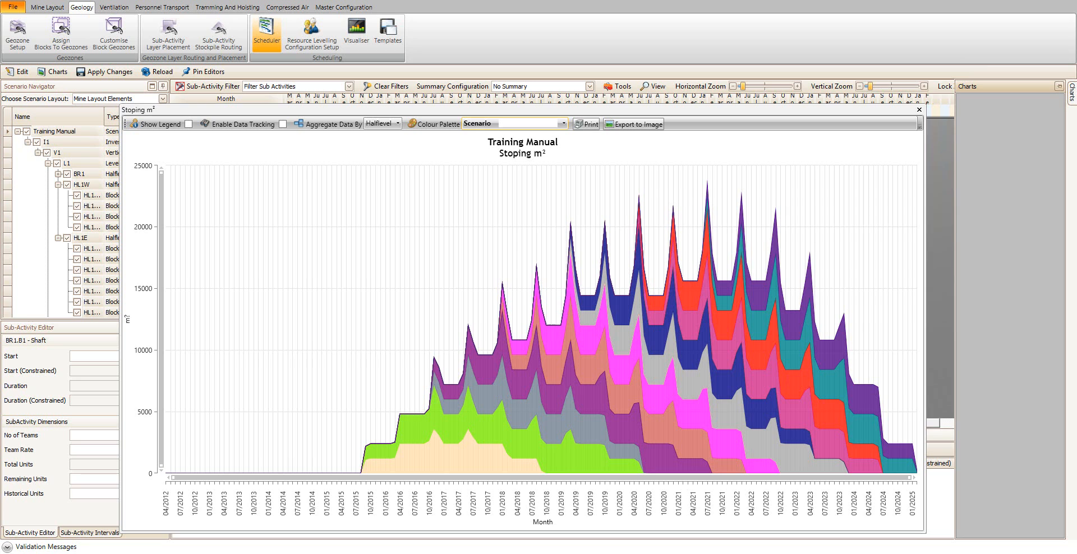
Modify the whole Training Manual schedule with the Ledge and Stope resource configurations, and aggregate the Stoping m² chart by Halflevel
{"action": "left_click", "coordinate": [623, 86]}
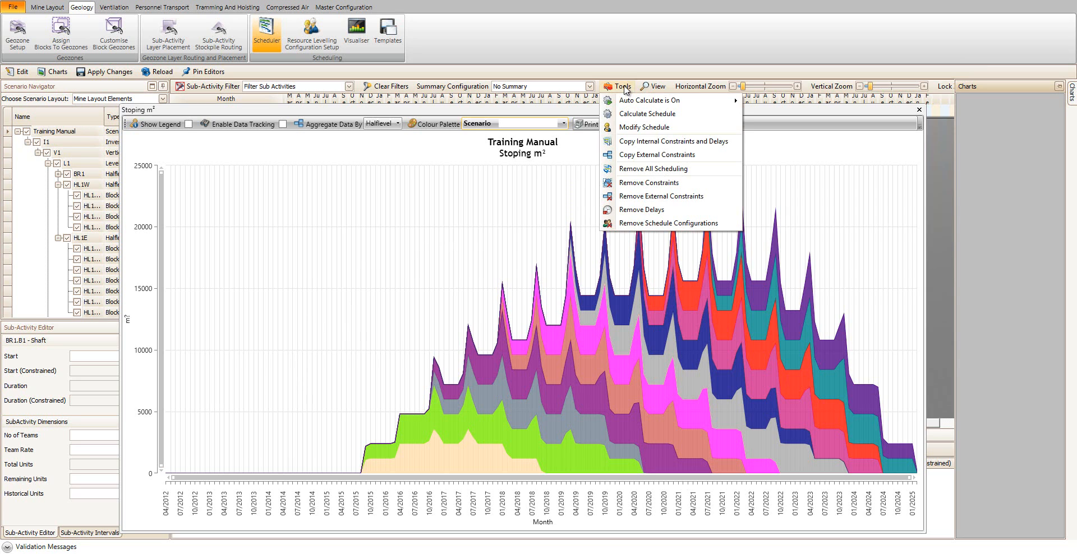
{"action": "left_click", "coordinate": [629, 128]}
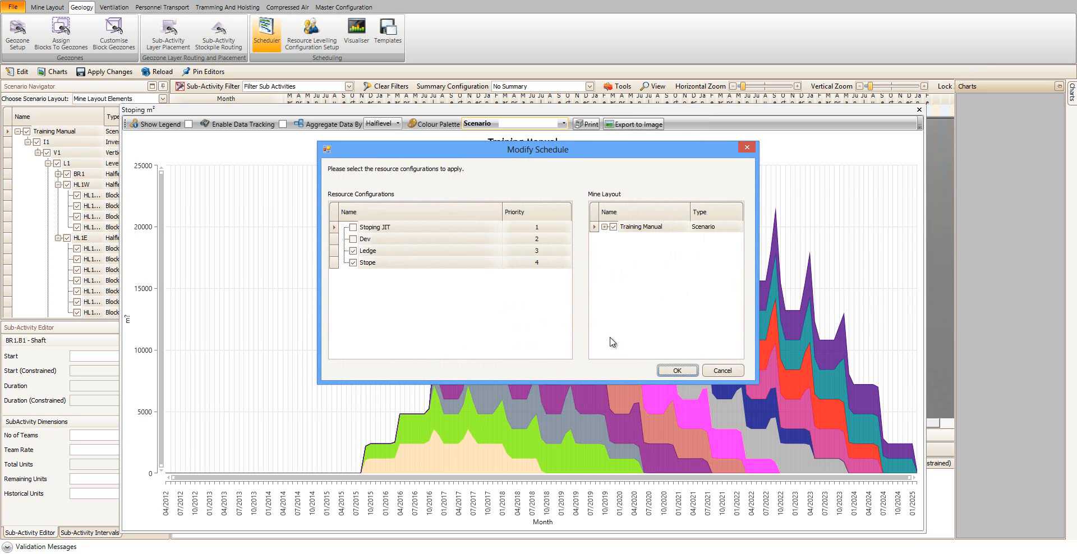
{"action": "left_click", "coordinate": [604, 227]}
{"action": "left_click", "coordinate": [614, 237]}
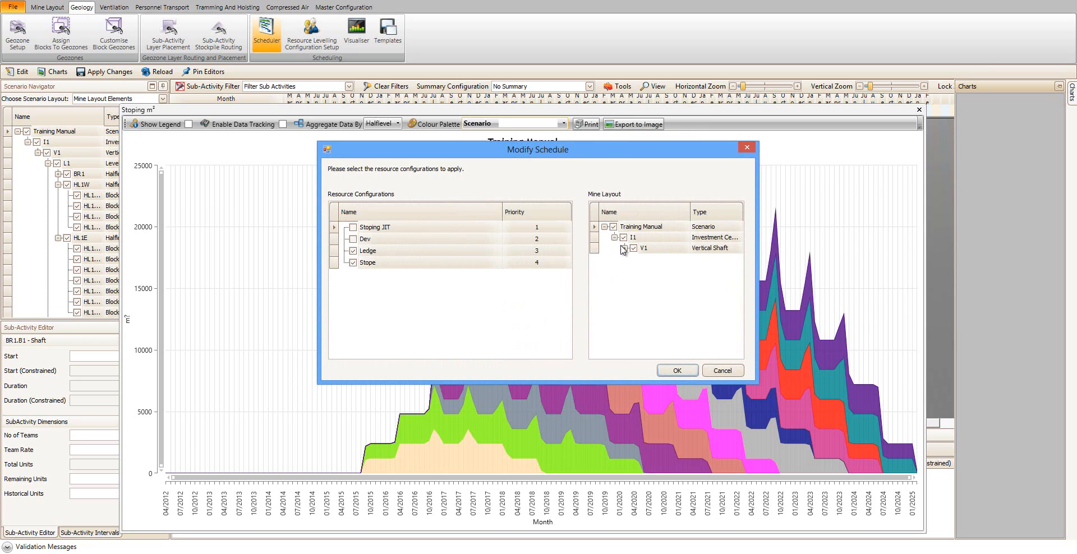
{"action": "left_click", "coordinate": [624, 248]}
{"action": "left_click", "coordinate": [673, 370]}
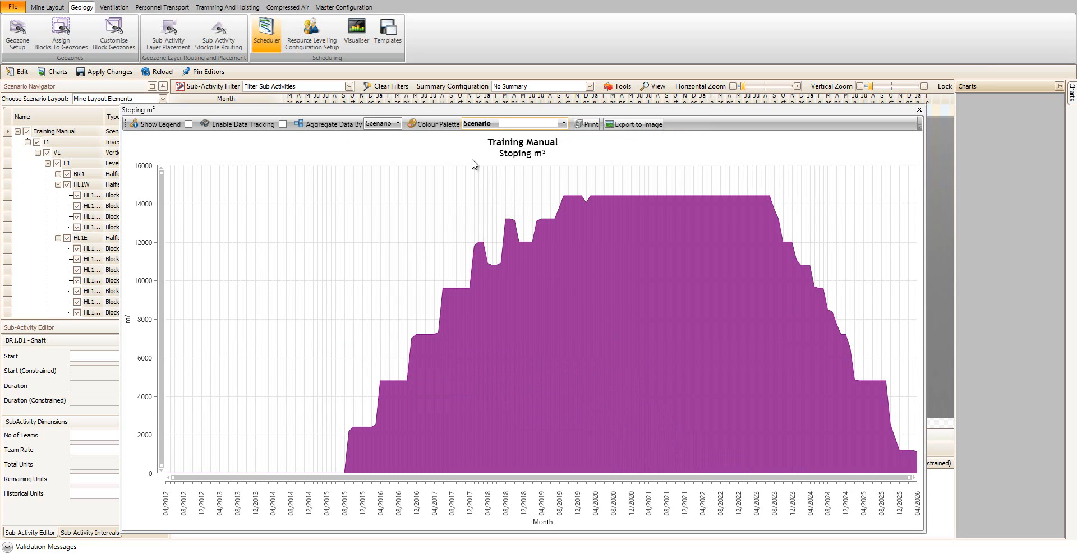
{"action": "left_click", "coordinate": [396, 124]}
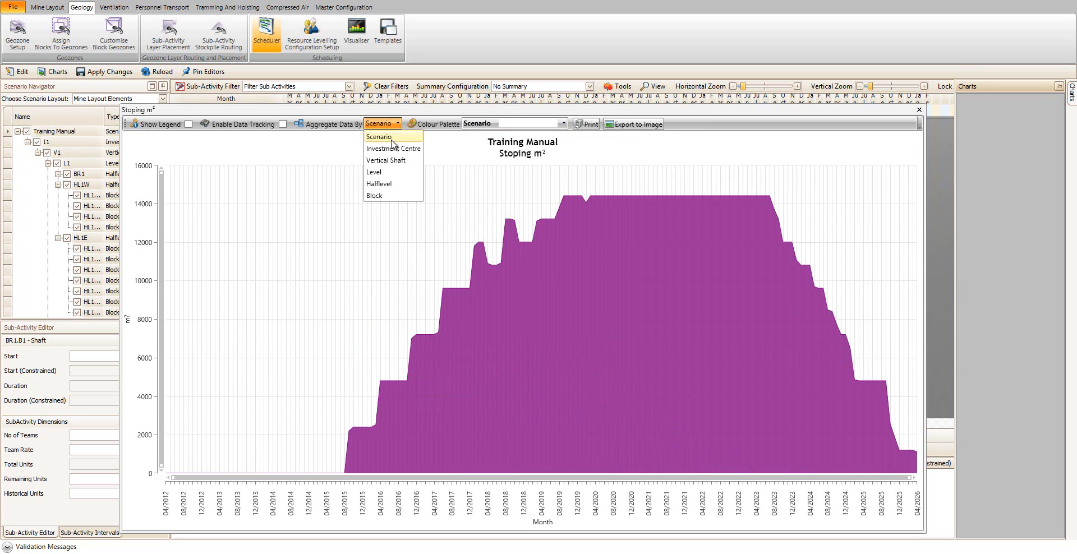
{"action": "left_click", "coordinate": [385, 185]}
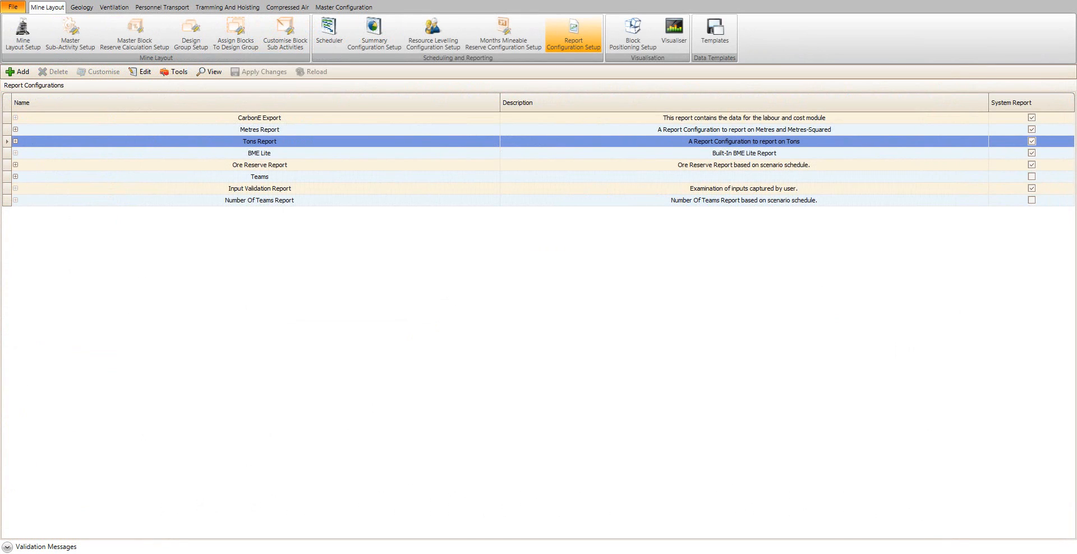
View the Tons Report in Excel, enable its active content and activate the empty pivot table
{"action": "left_click", "coordinate": [208, 72]}
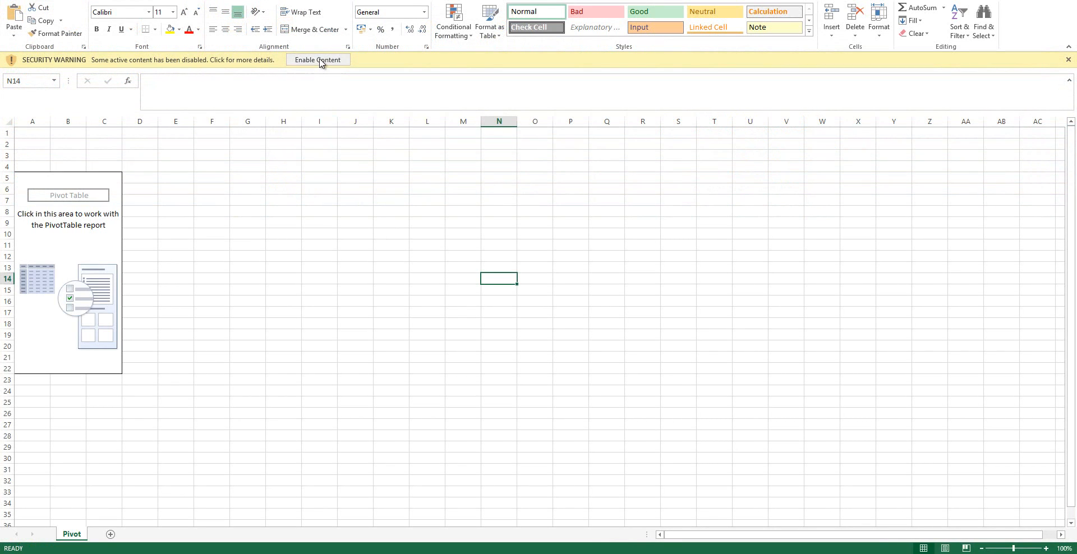
{"action": "left_click", "coordinate": [318, 60]}
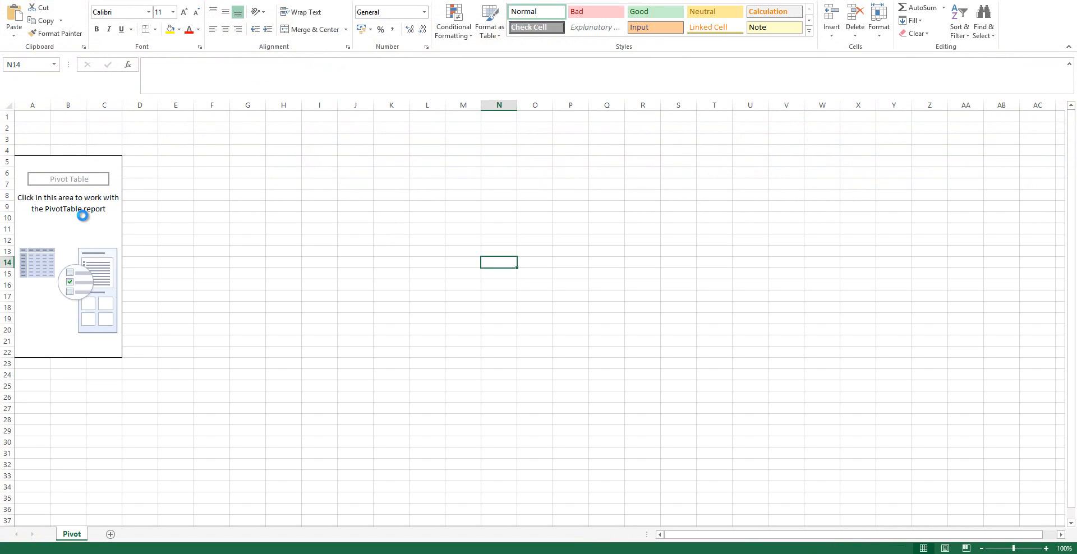
{"action": "left_click", "coordinate": [83, 216]}
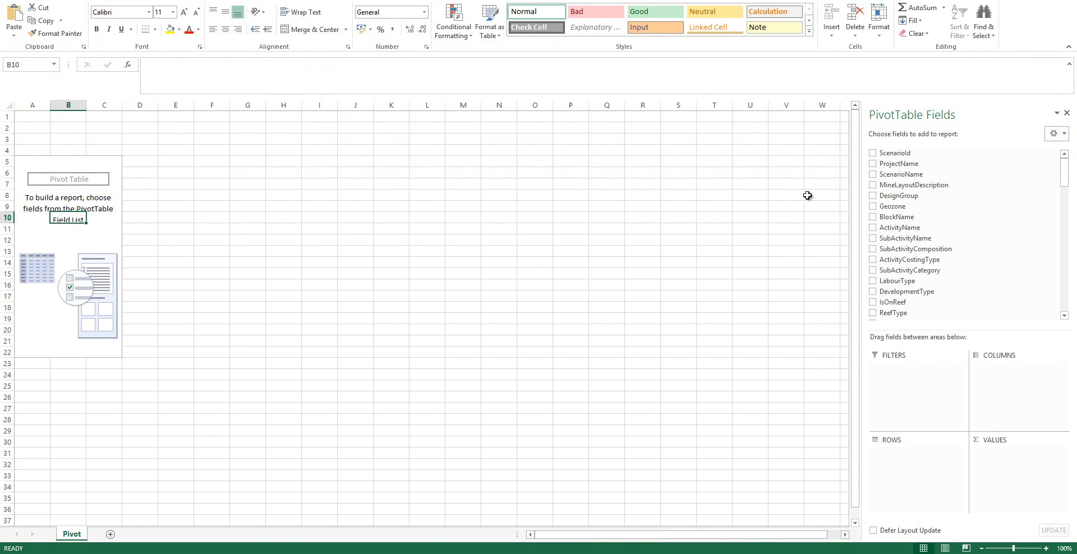
Build the pivot table with MineLayoutDescription as rows, PeriodYear as columns and the sum of ReefTonsExtracted as values
{"action": "left_click_drag", "start_coordinate": [895, 185], "coordinate": [897, 452]}
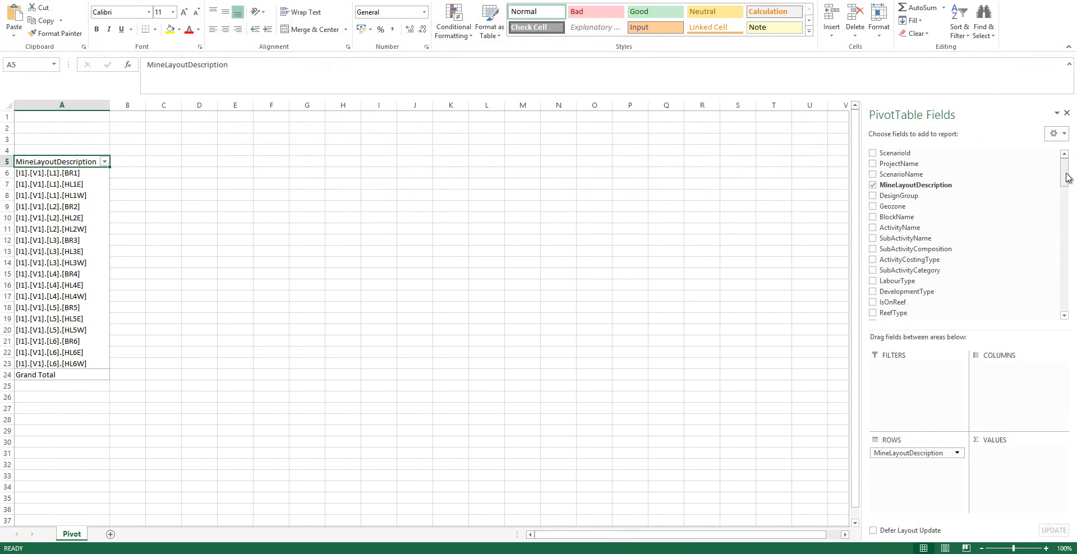
{"action": "left_click_drag", "start_coordinate": [1066, 180], "coordinate": [1069, 203]}
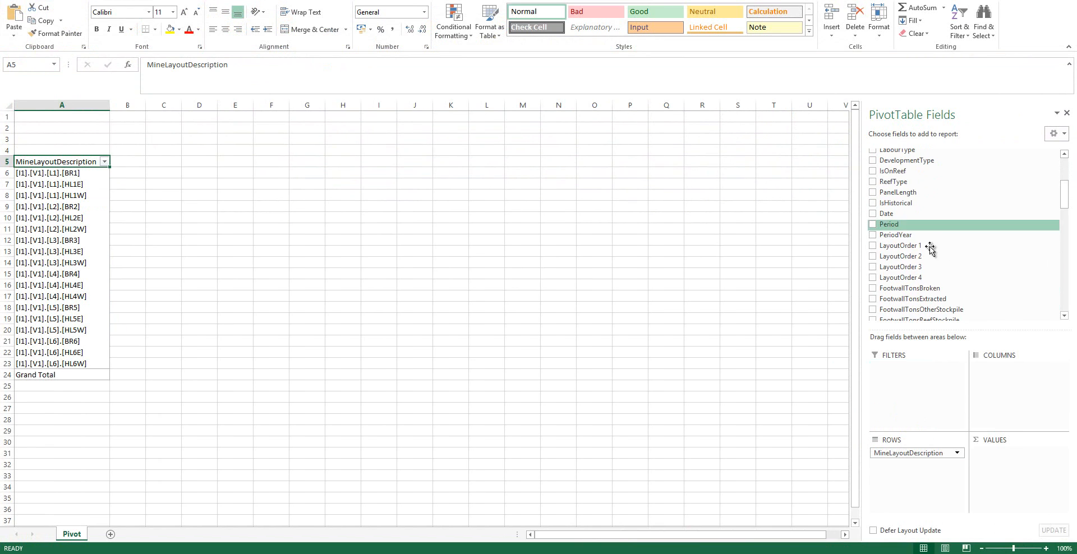
{"action": "left_click_drag", "start_coordinate": [895, 234], "coordinate": [993, 376]}
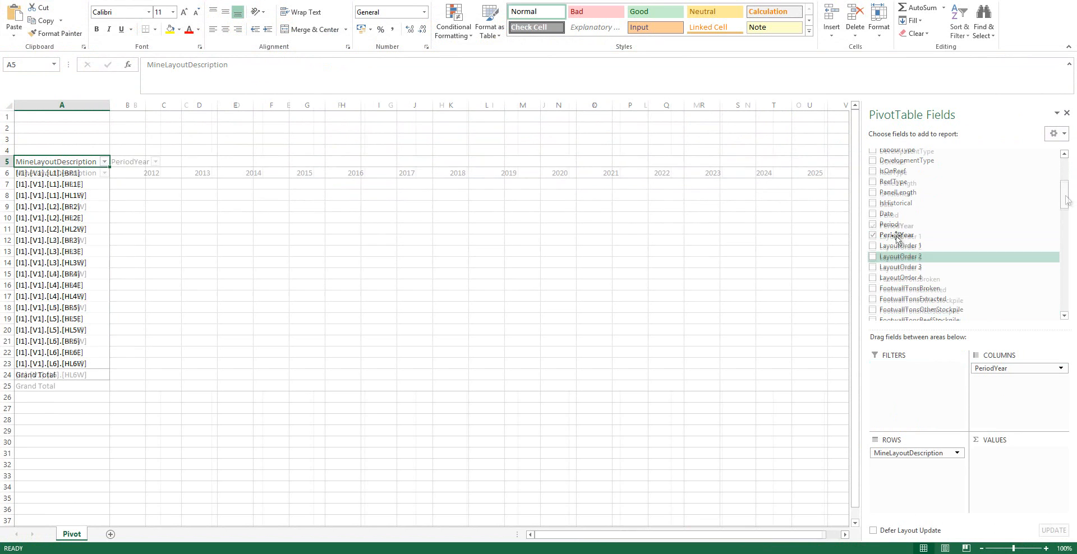
{"action": "left_click_drag", "start_coordinate": [1064, 194], "coordinate": [1074, 260]}
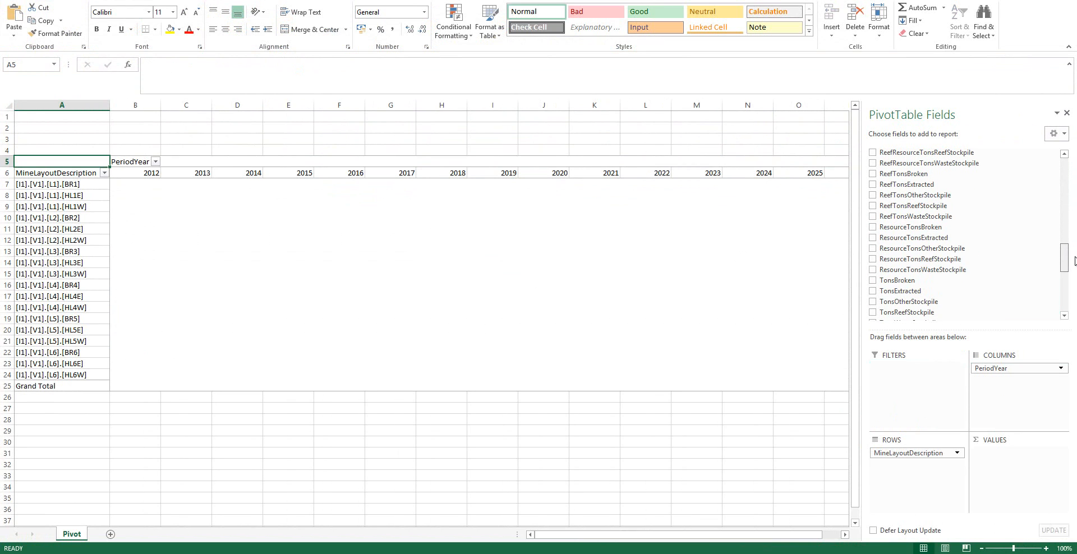
{"action": "left_click_drag", "start_coordinate": [900, 184], "coordinate": [1012, 468]}
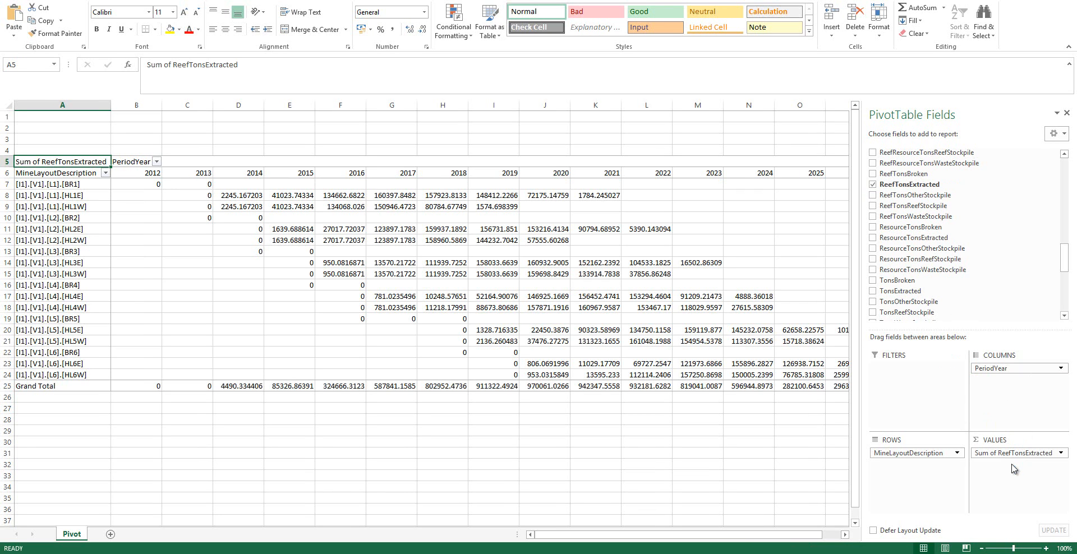